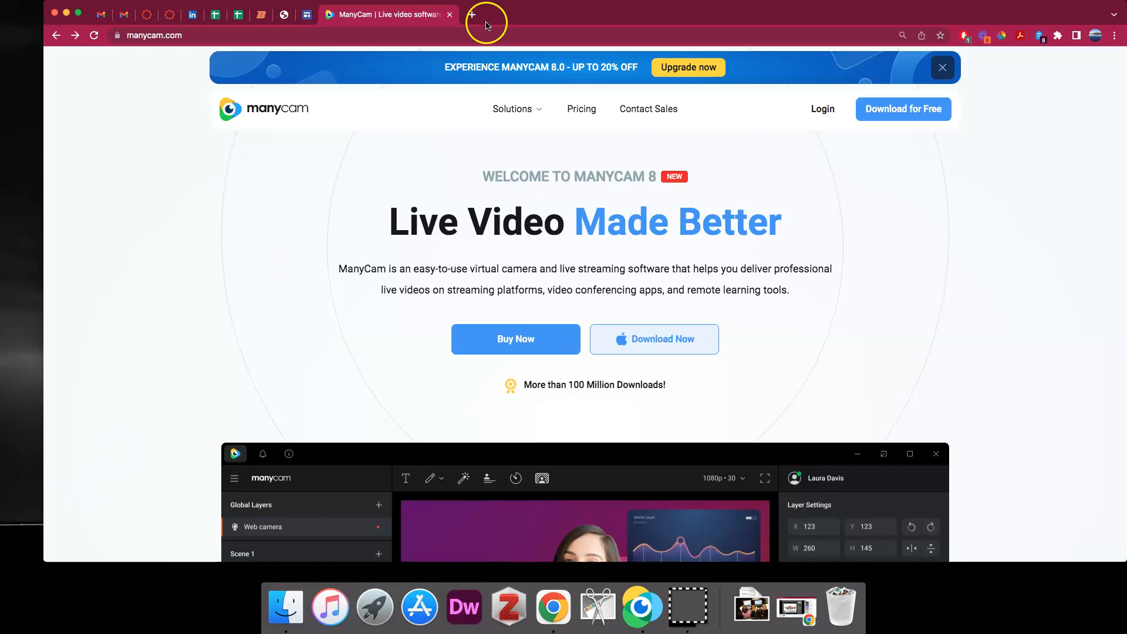
Open the ManyCam pricing page and compare the features of the Standard, Studio and Premium plans
click(585, 109)
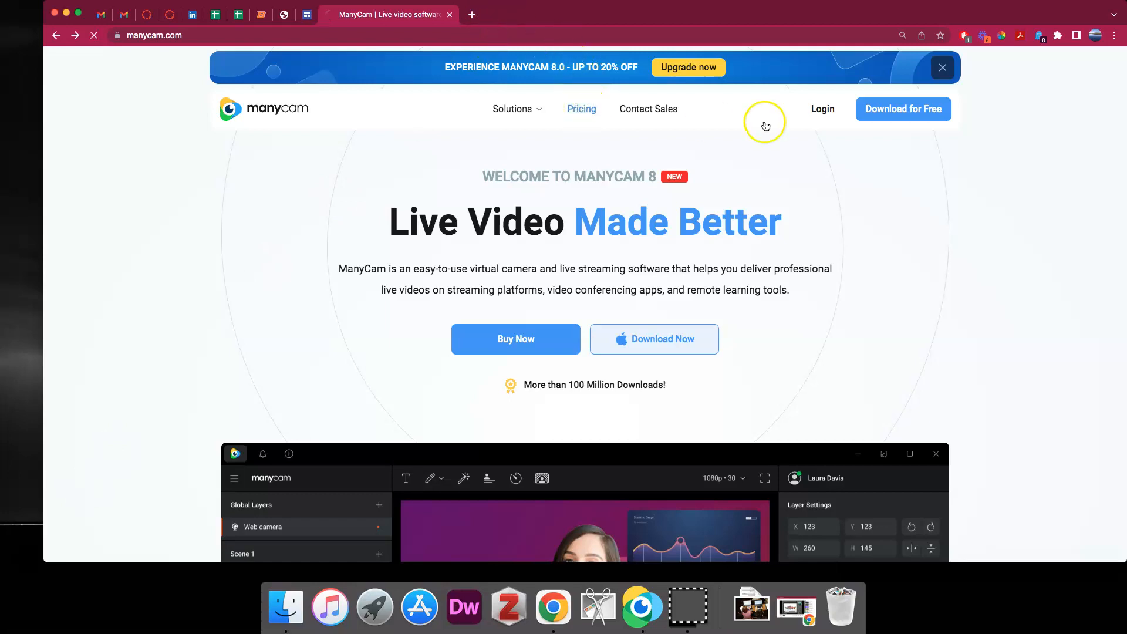
scroll(815, 127, down, 2)
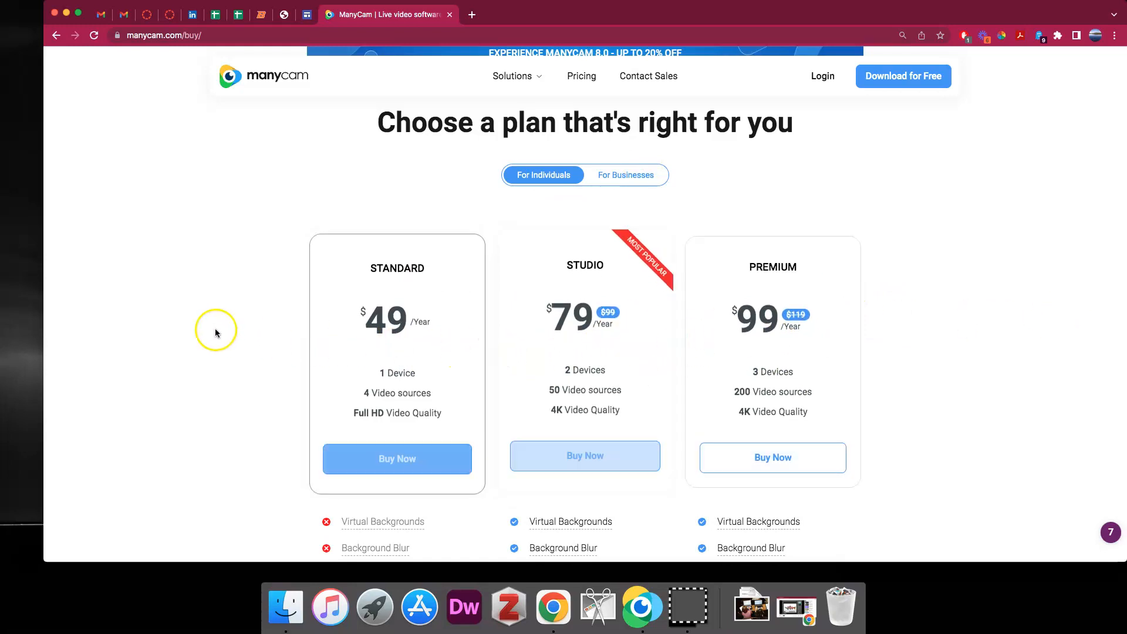
scroll(216, 333, down, 10)
scroll(219, 319, down, 2)
scroll(218, 318, up, 10)
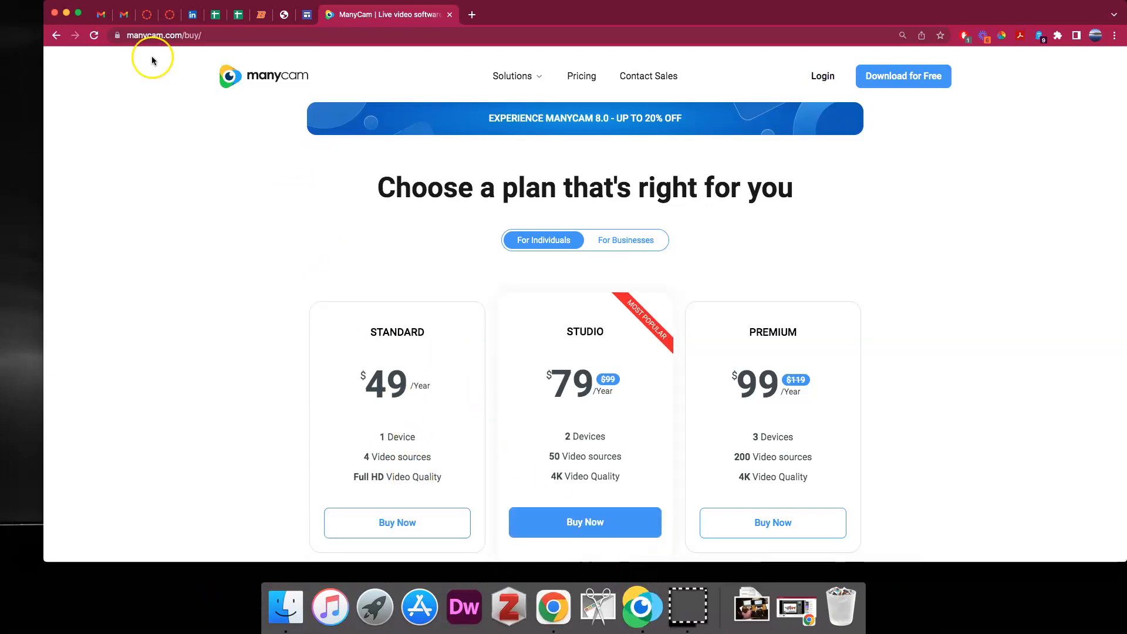
Switch to the ManyCam app and look through the transform and zoom options of the webcam video
click(644, 591)
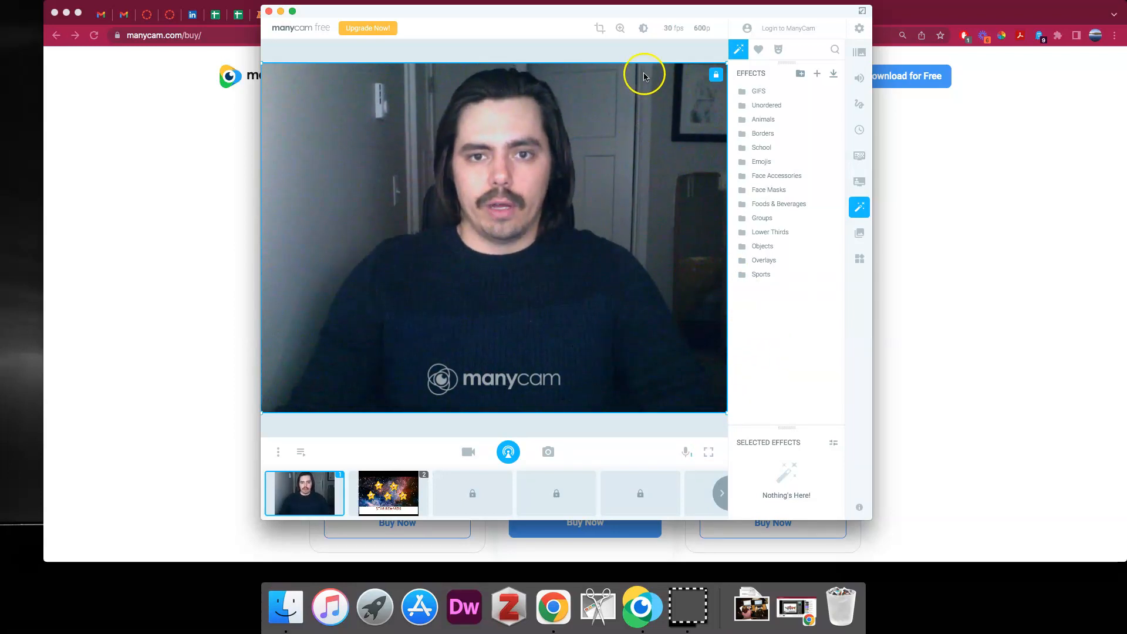
click(596, 31)
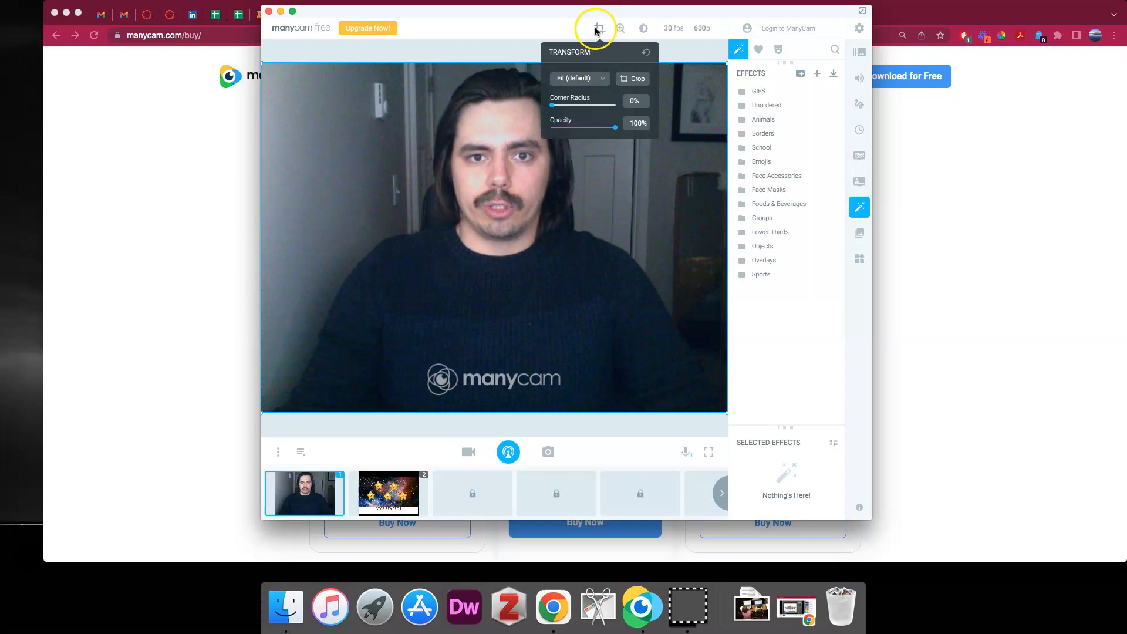
click(620, 29)
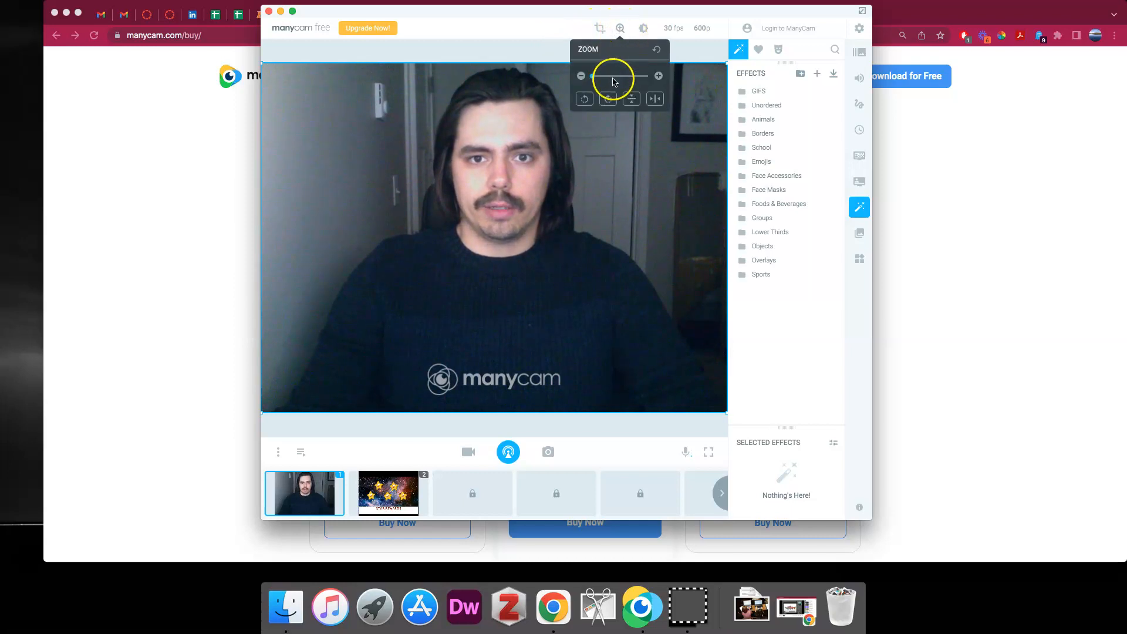
mouse_move(593, 76)
mouse_down()
mouse_move(646, 77)
mouse_move(593, 78)
mouse_up()
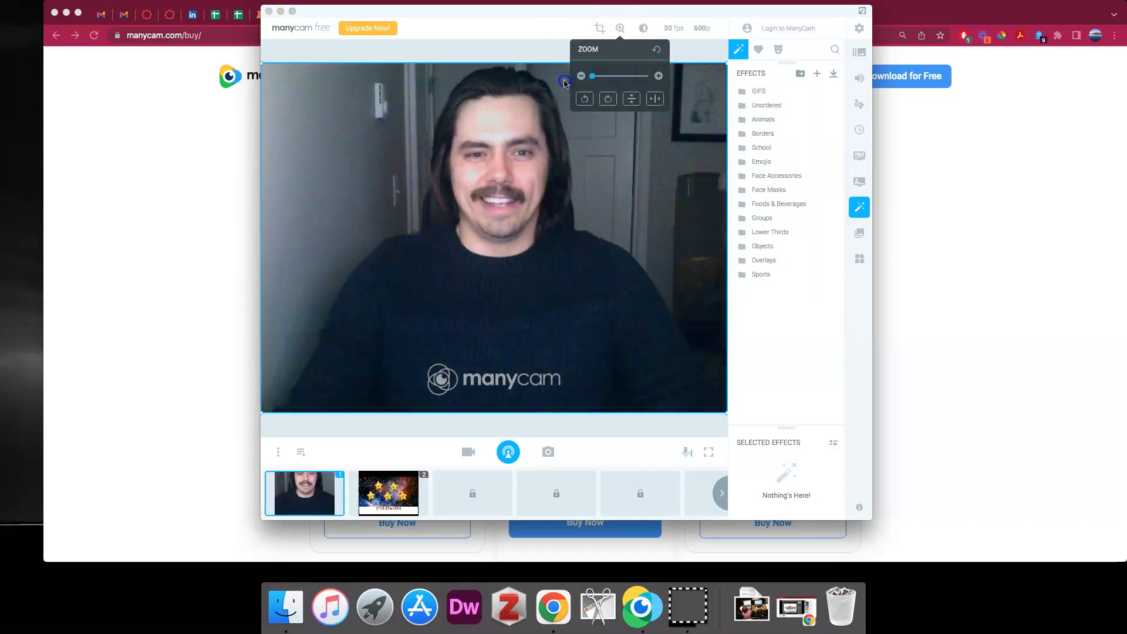
Rotate the webcam video clockwise in quarter turns through a full turn back to upright
click(607, 100)
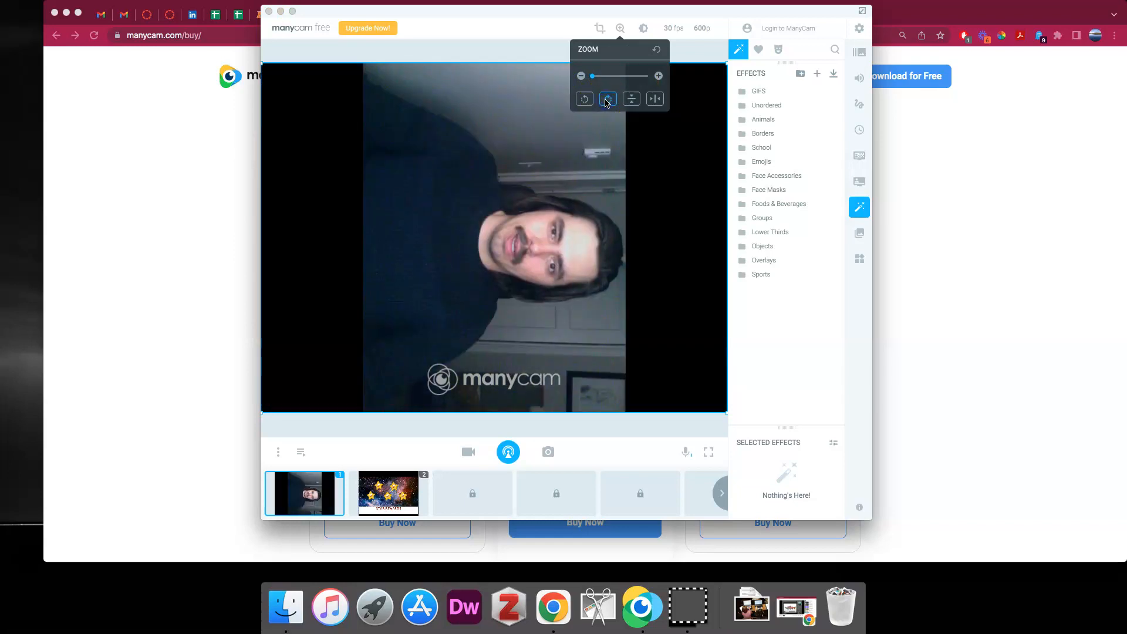
click(607, 103)
click(607, 103)
click(607, 103)
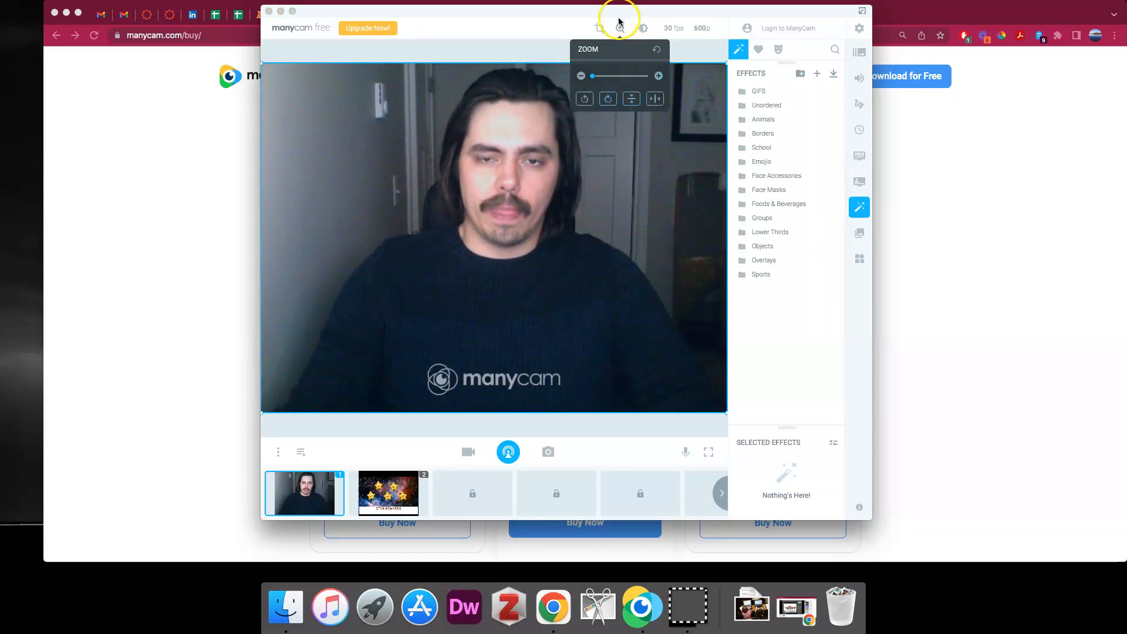
Set the webcam video's brightness to -11 and its contrast to 99 in the color adjustment
click(643, 28)
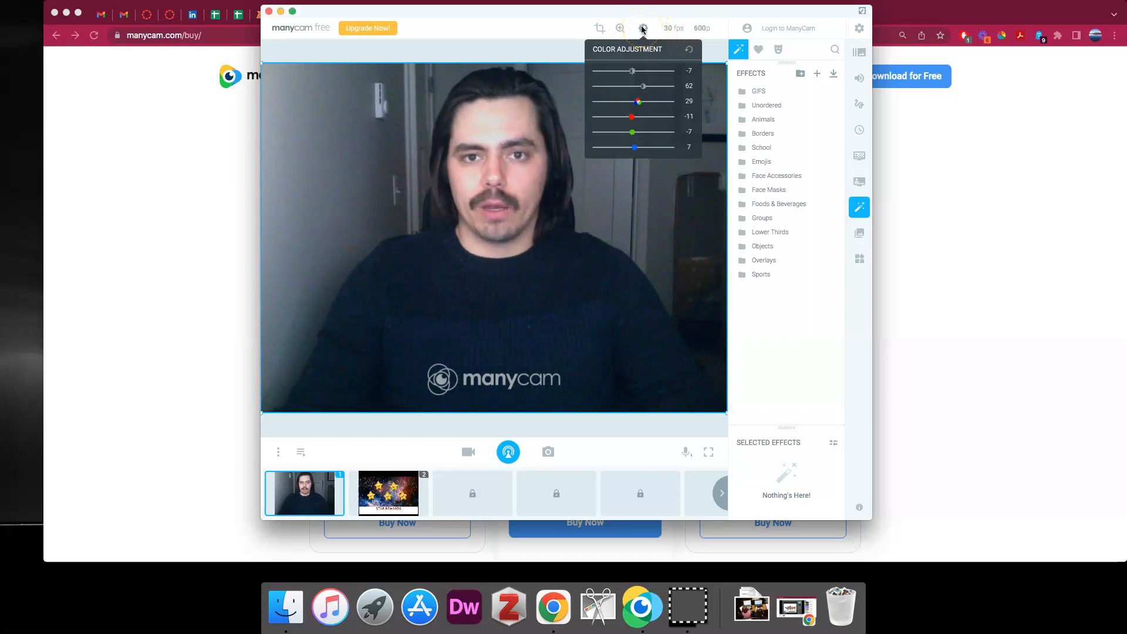
click(638, 78)
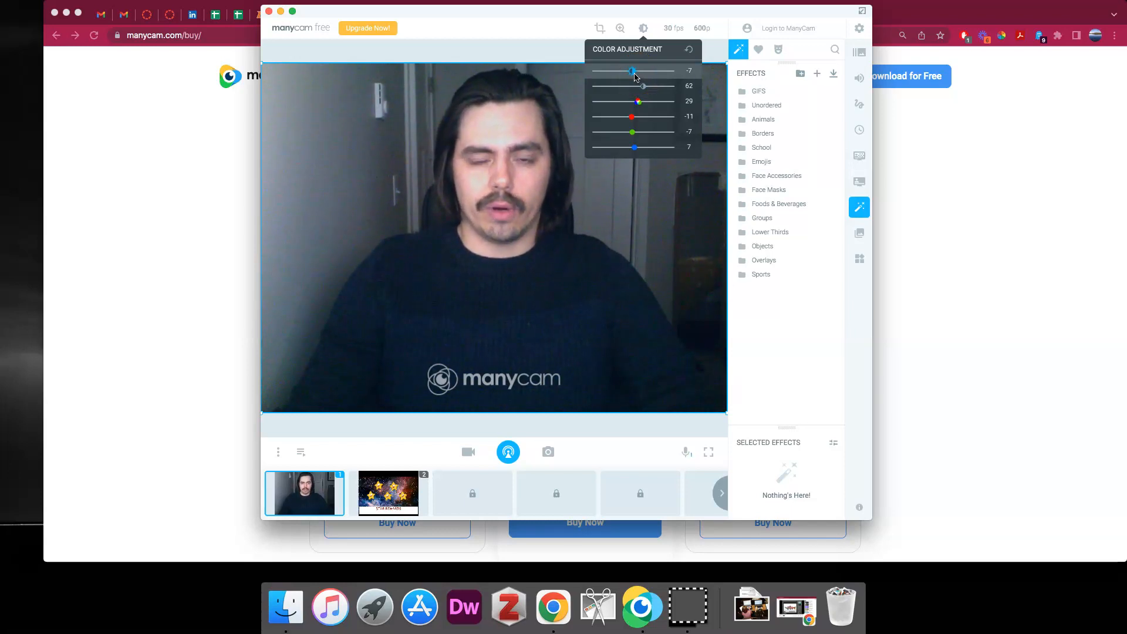
mouse_move(633, 73)
mouse_down()
mouse_move(643, 73)
mouse_move(633, 73)
mouse_up()
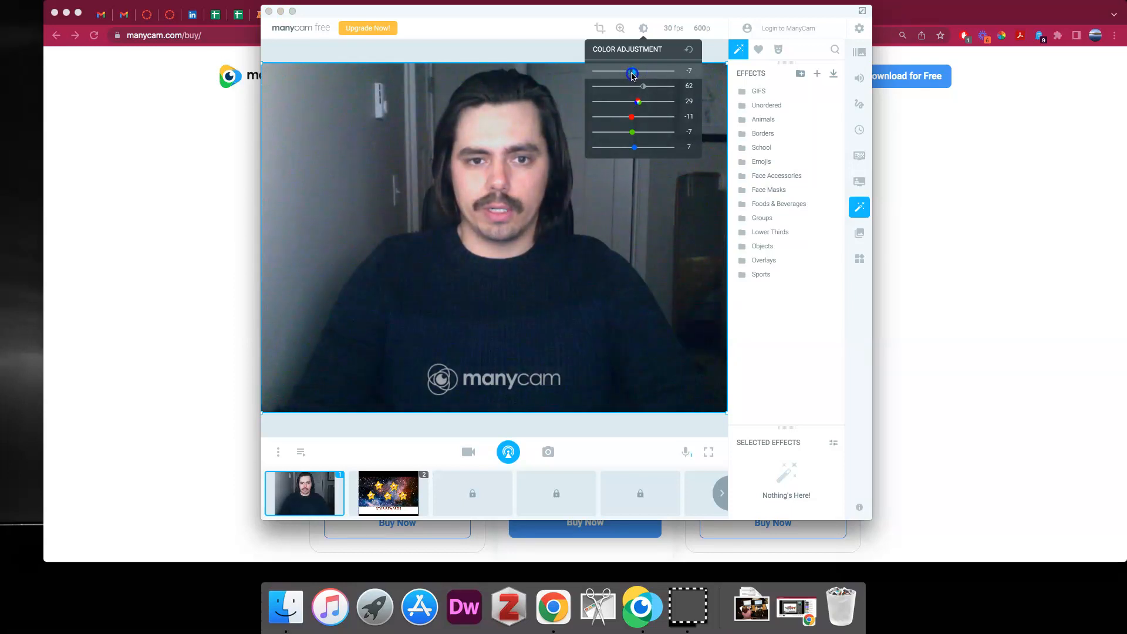
drag(645, 86, 650, 90)
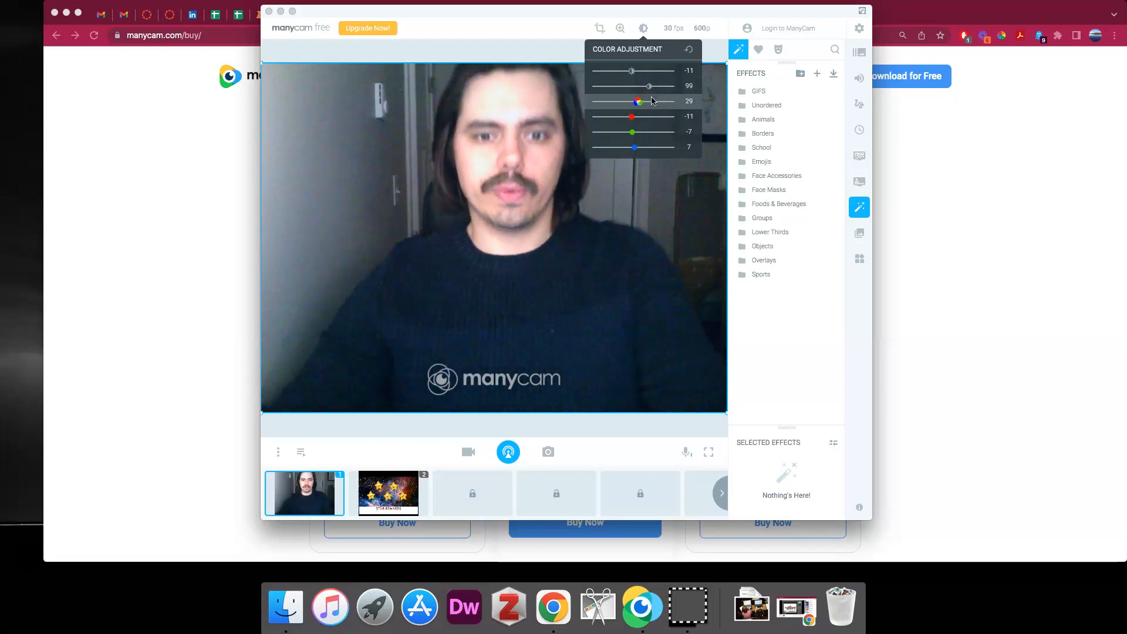
Try the webcam video's saturation at 255 and -110, and settle on 70
drag(645, 110, 687, 105)
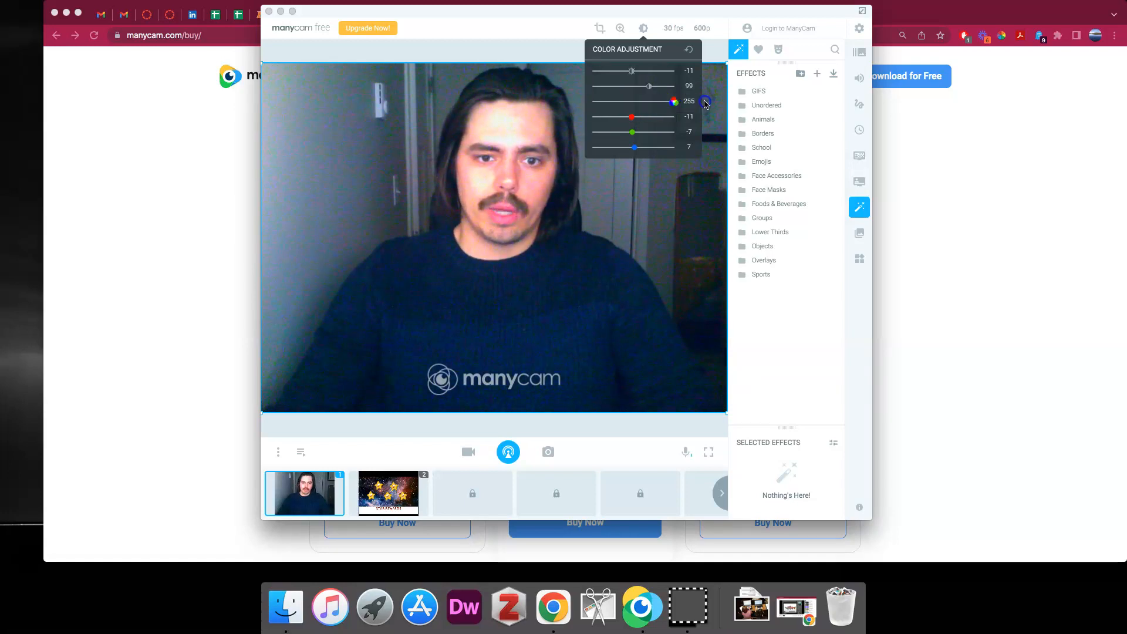
click(708, 103)
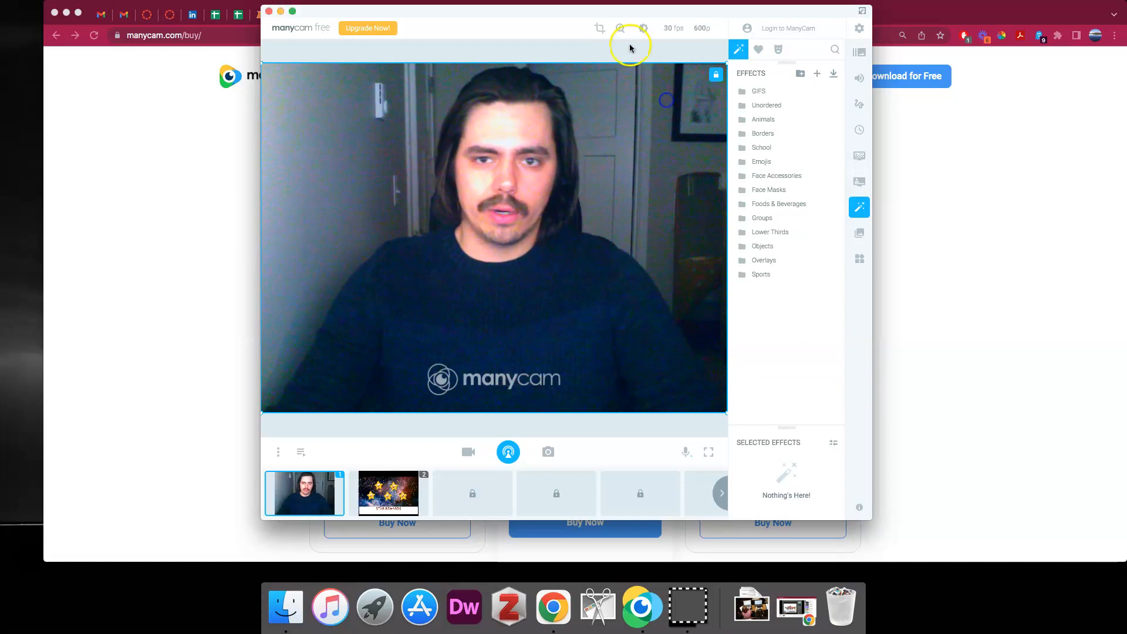
click(644, 28)
drag(673, 101, 620, 115)
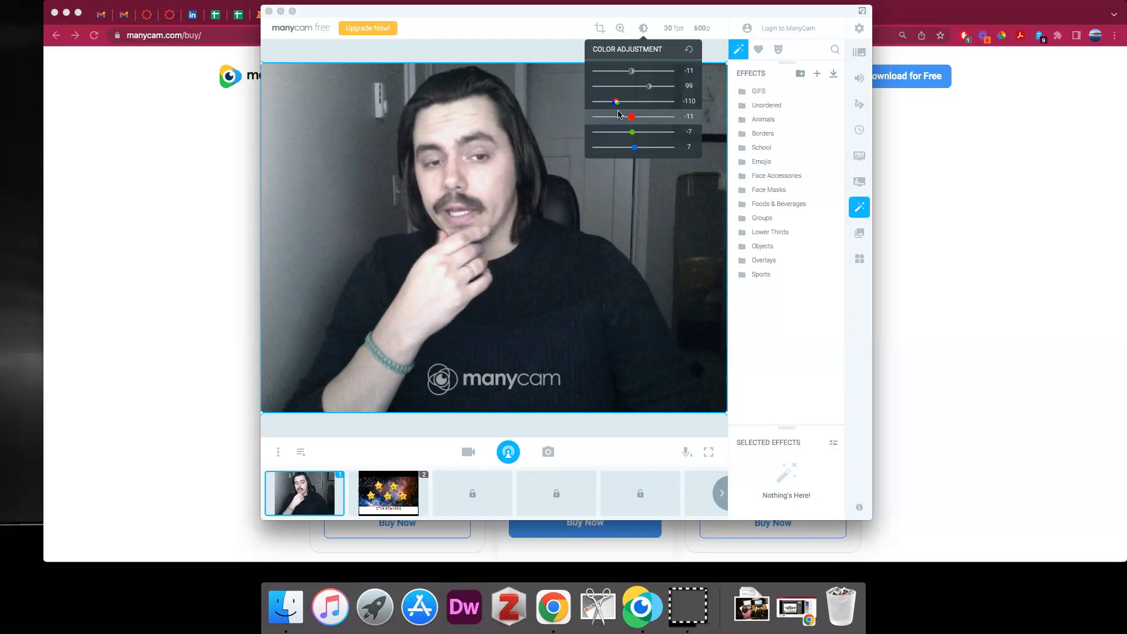
drag(616, 102, 648, 104)
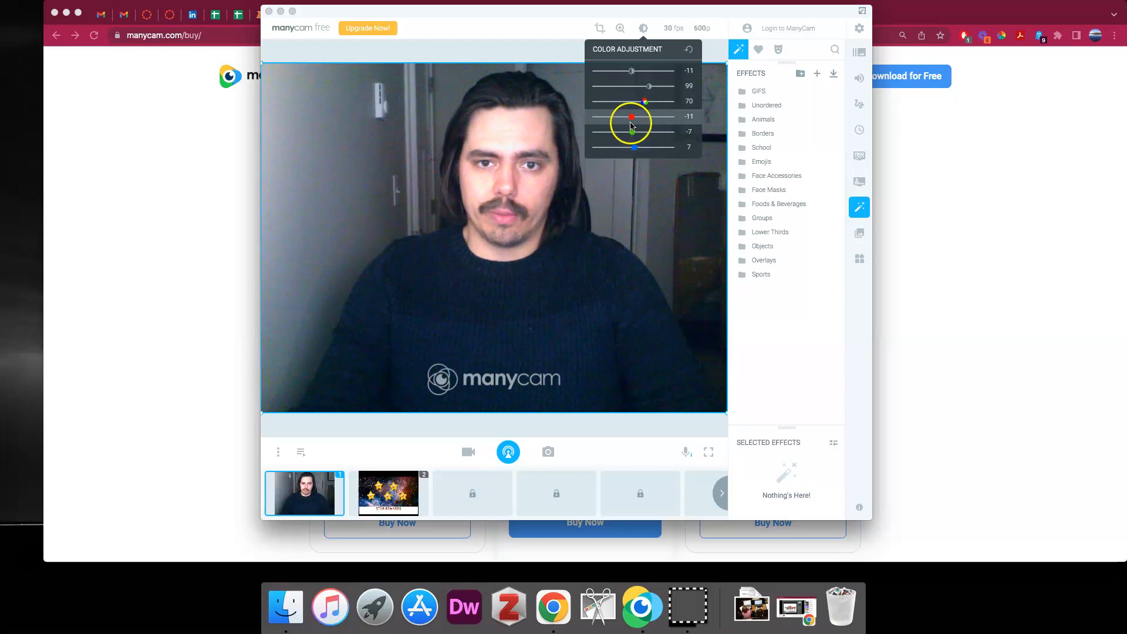
Set the webcam video's red level to -7 in the color adjustment
mouse_move(631, 117)
mouse_down()
mouse_move(650, 117)
mouse_move(633, 118)
mouse_up()
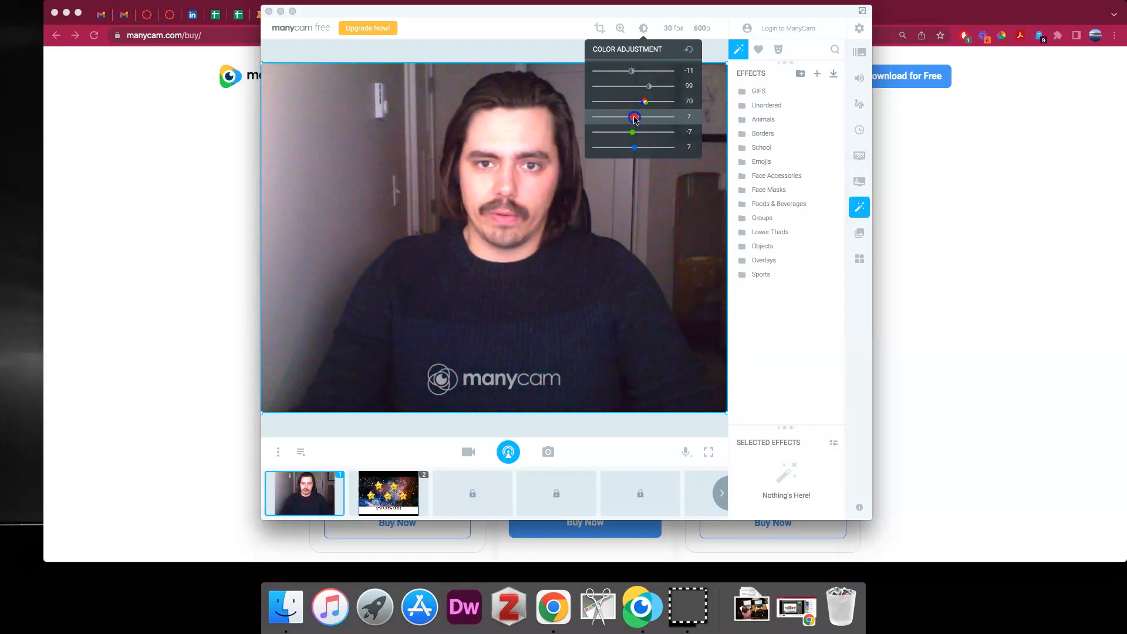
click(646, 274)
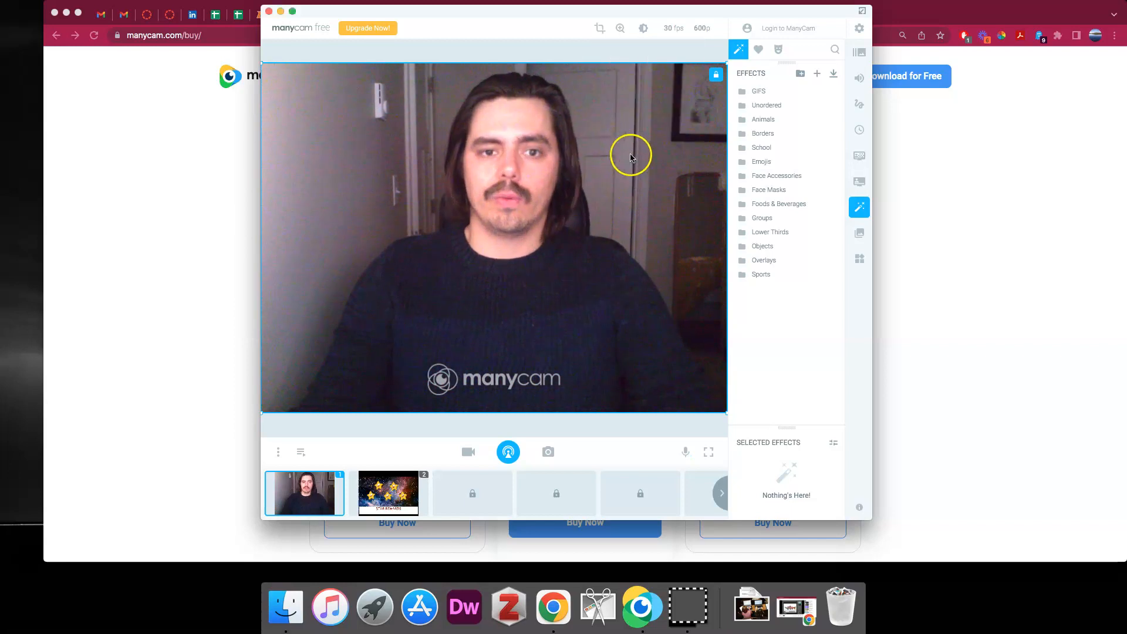
click(644, 29)
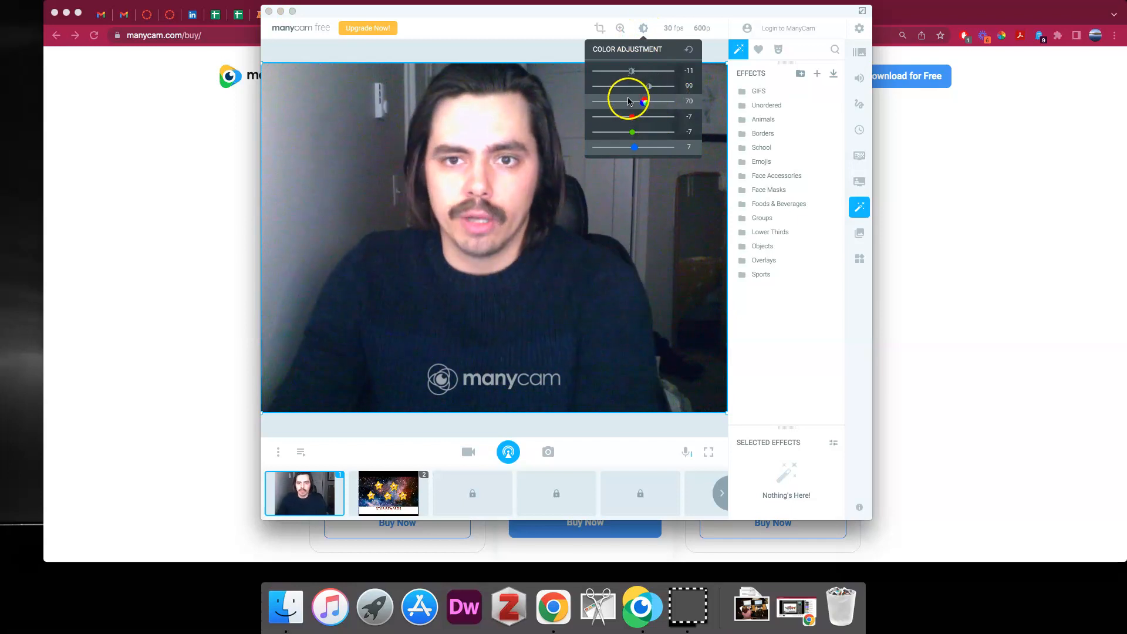
click(572, 427)
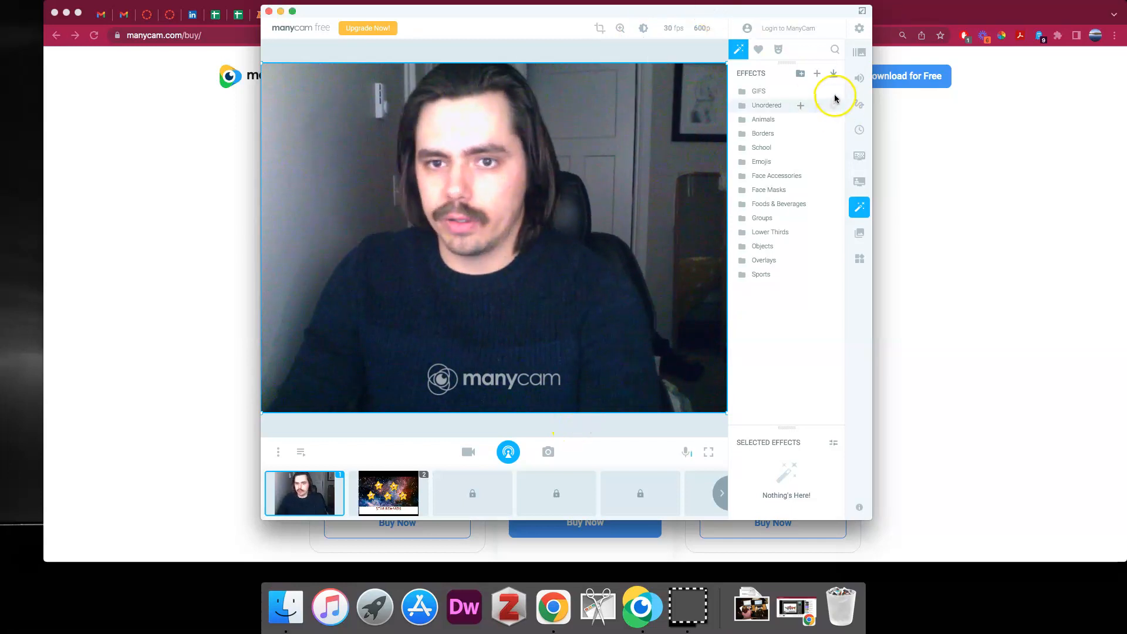
Look over the audio and drawing settings and turn on the text overlay with the virtual class title
click(860, 76)
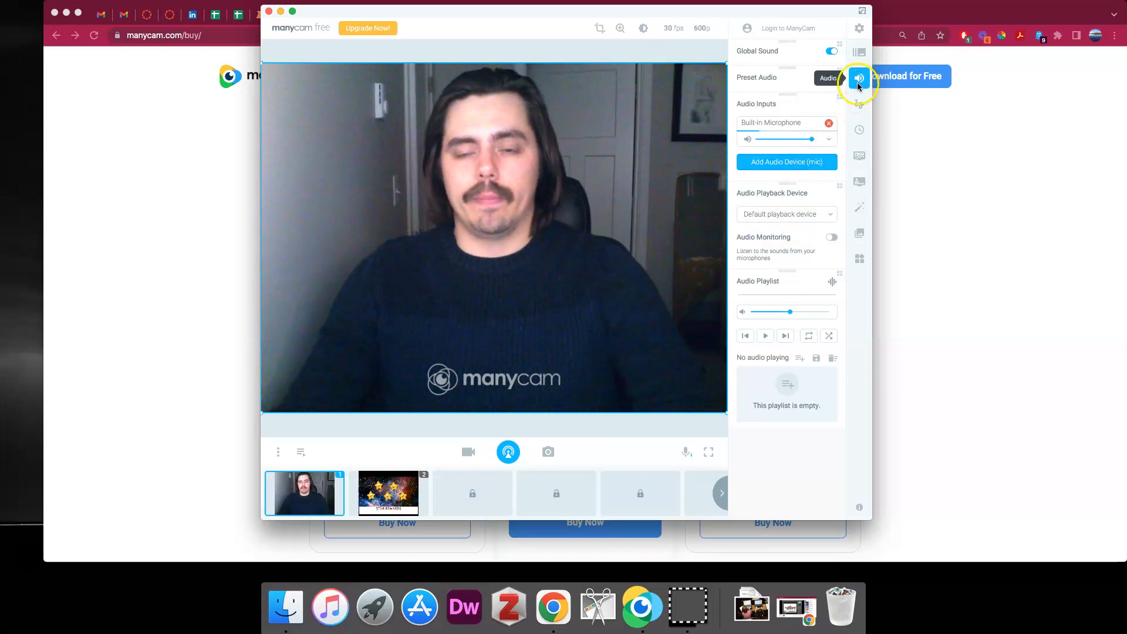
click(856, 106)
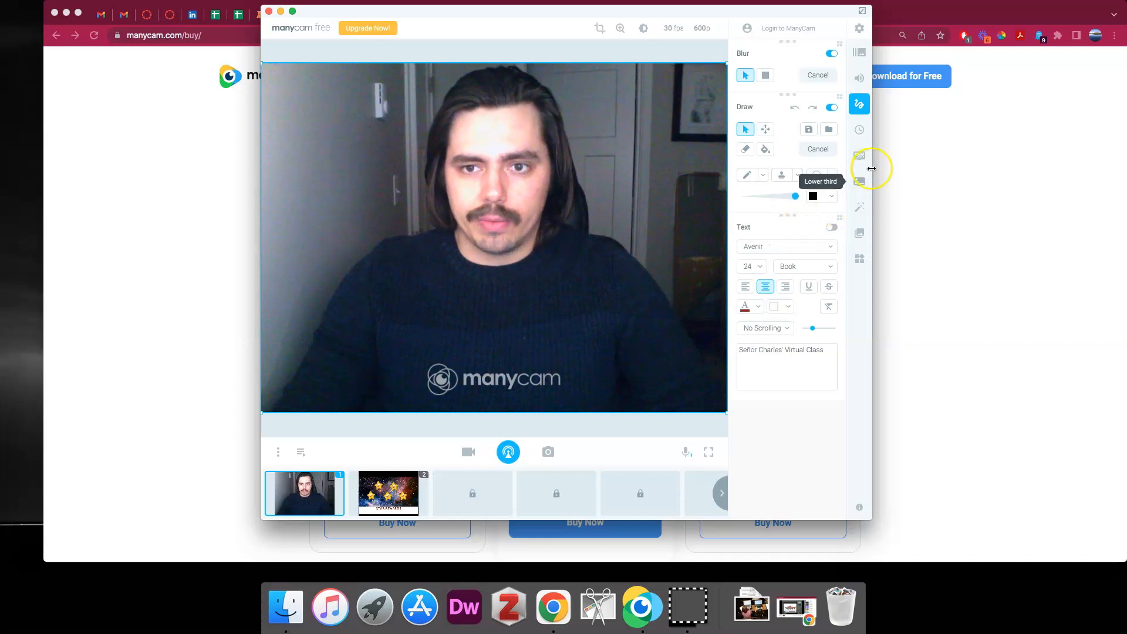
click(831, 228)
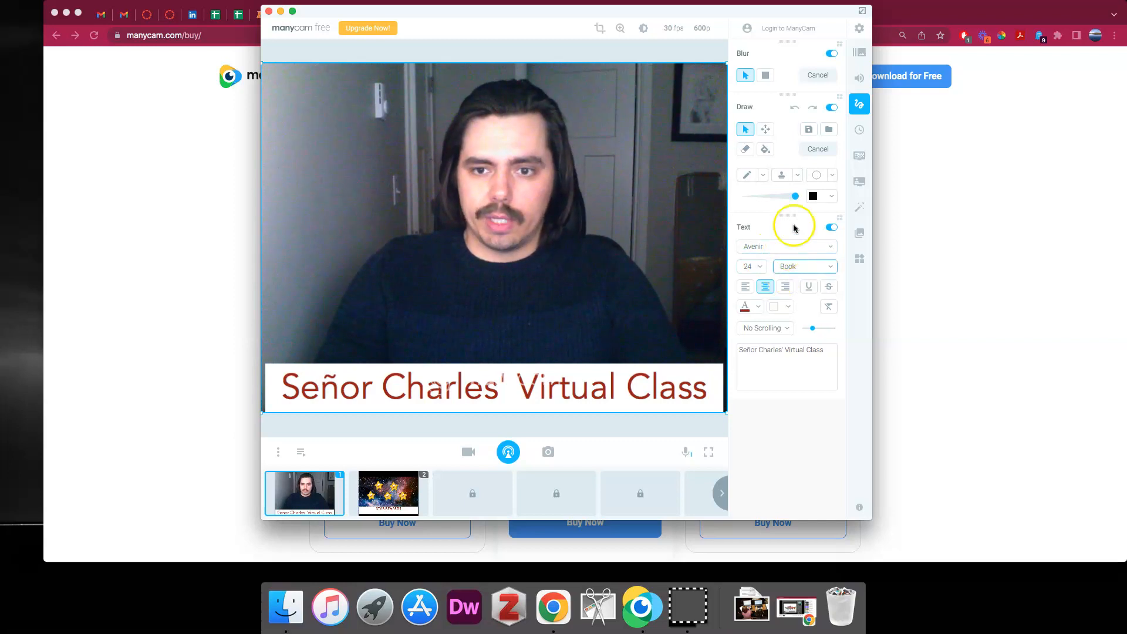
Turn on the clock overlay and set its color to red, #FF0000
click(860, 131)
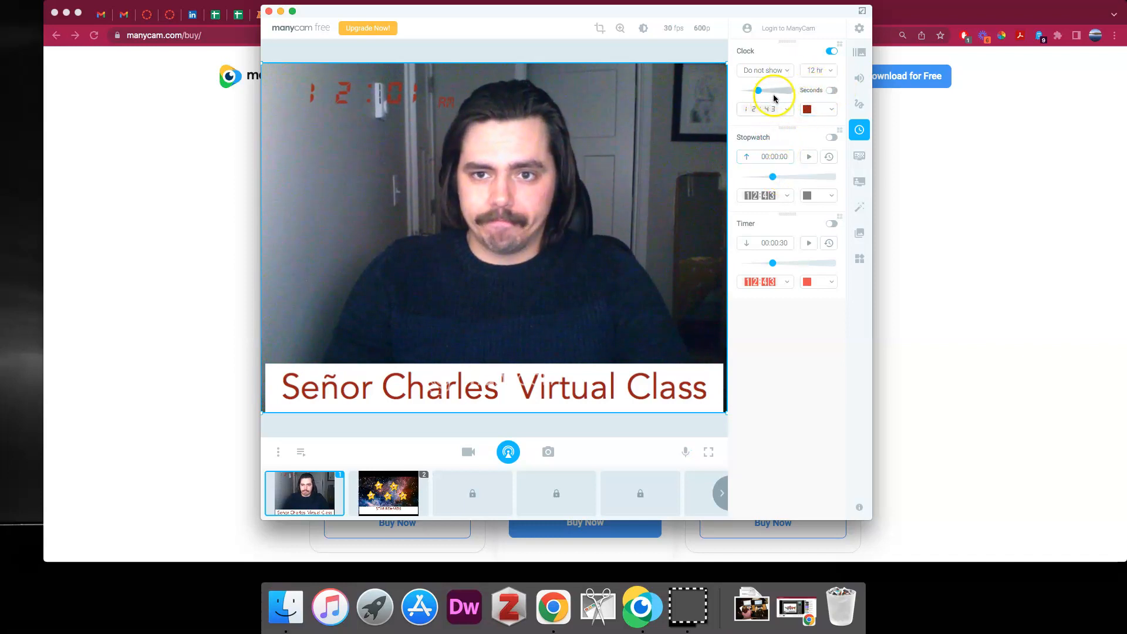
click(813, 111)
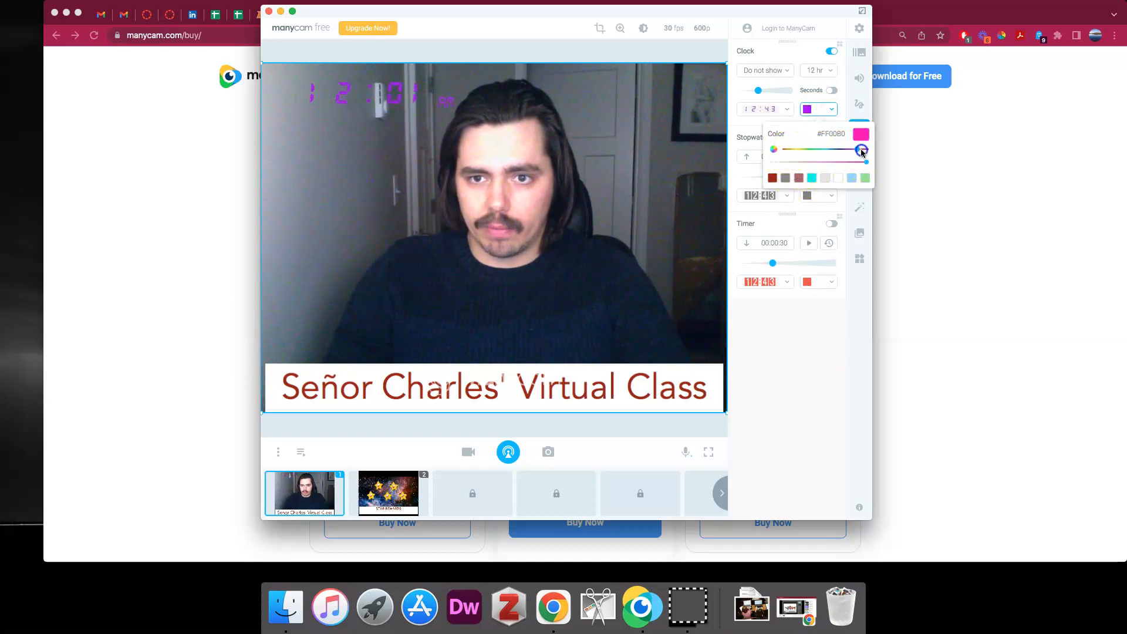
drag(872, 150, 868, 150)
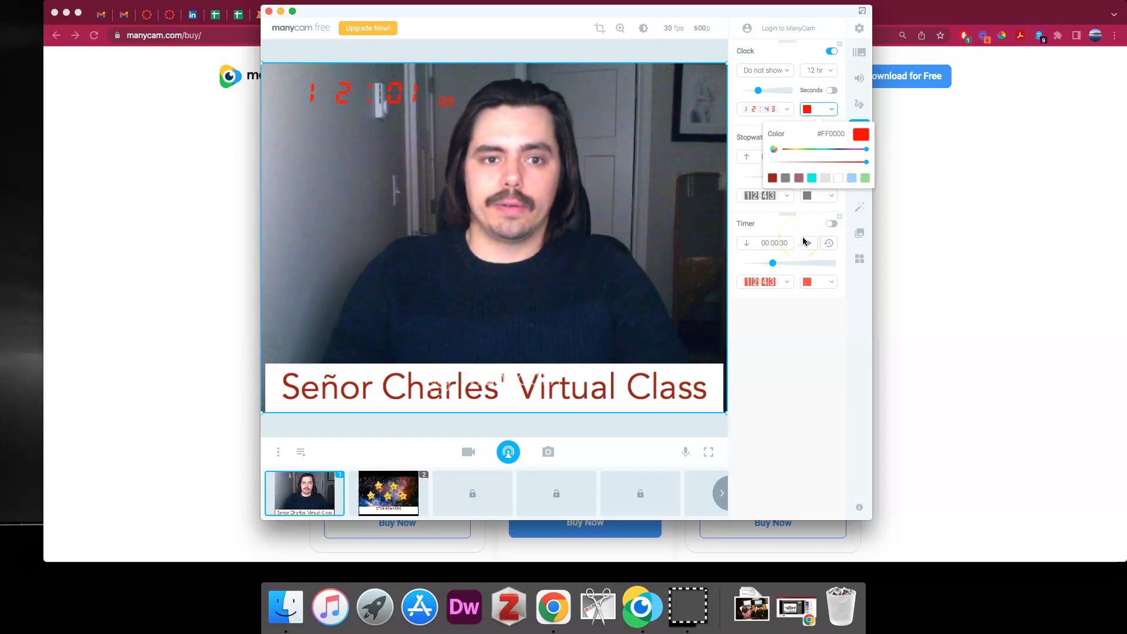
click(792, 104)
Try the boxed digit style on the clock overlay, and restore the plain digital style
click(778, 108)
click(772, 168)
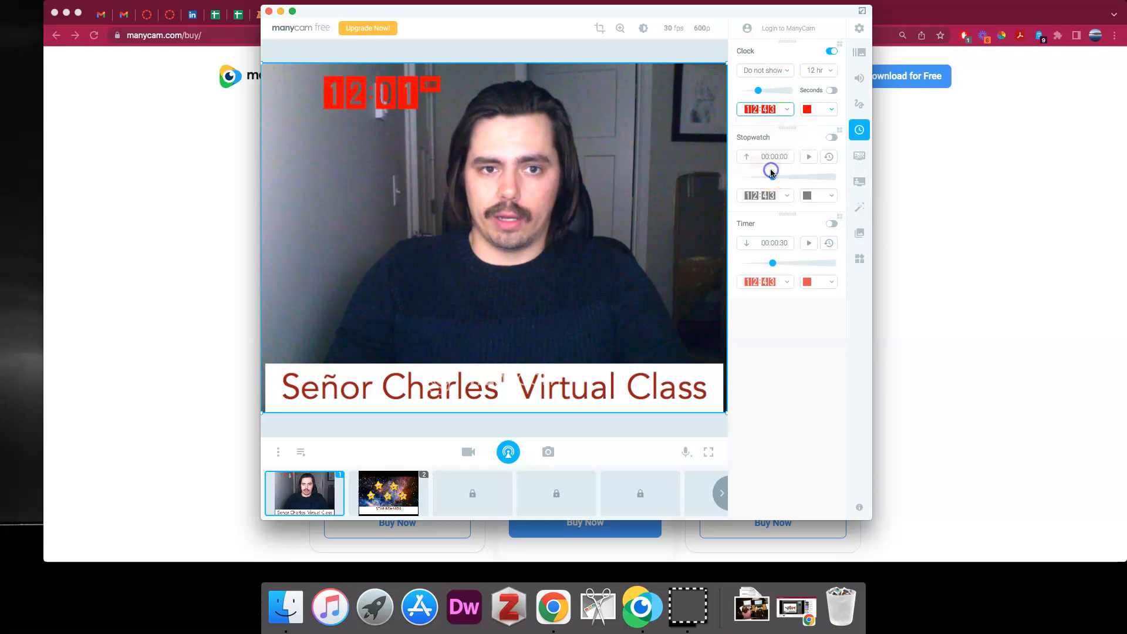
click(773, 106)
click(774, 131)
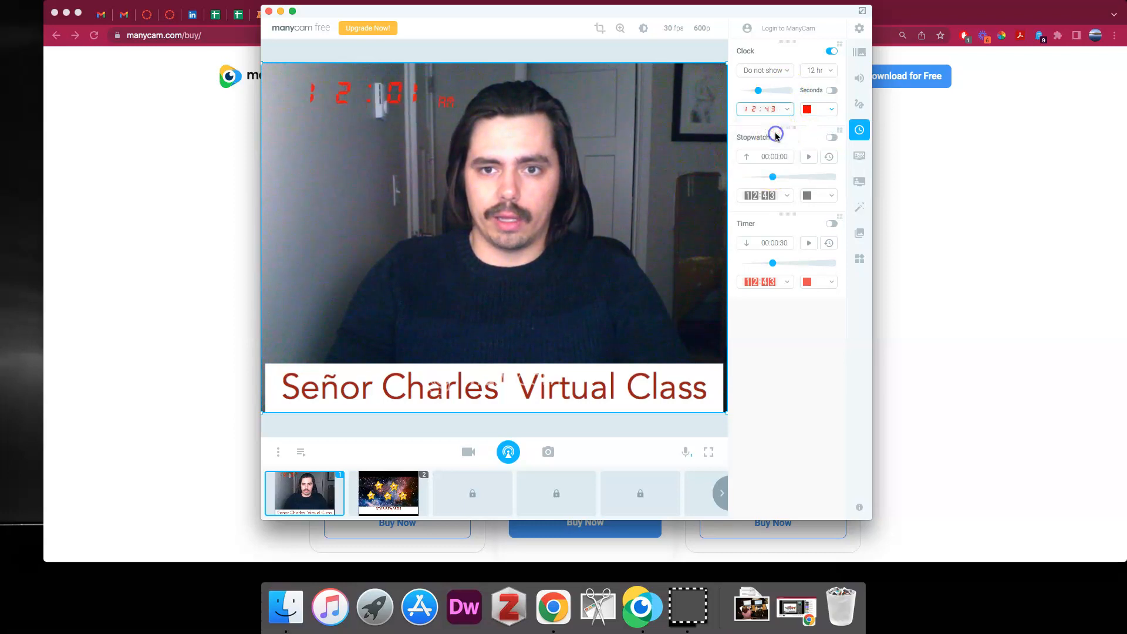
Try the 24 hr format on the clock overlay and return it to 12 hr
click(818, 69)
click(828, 100)
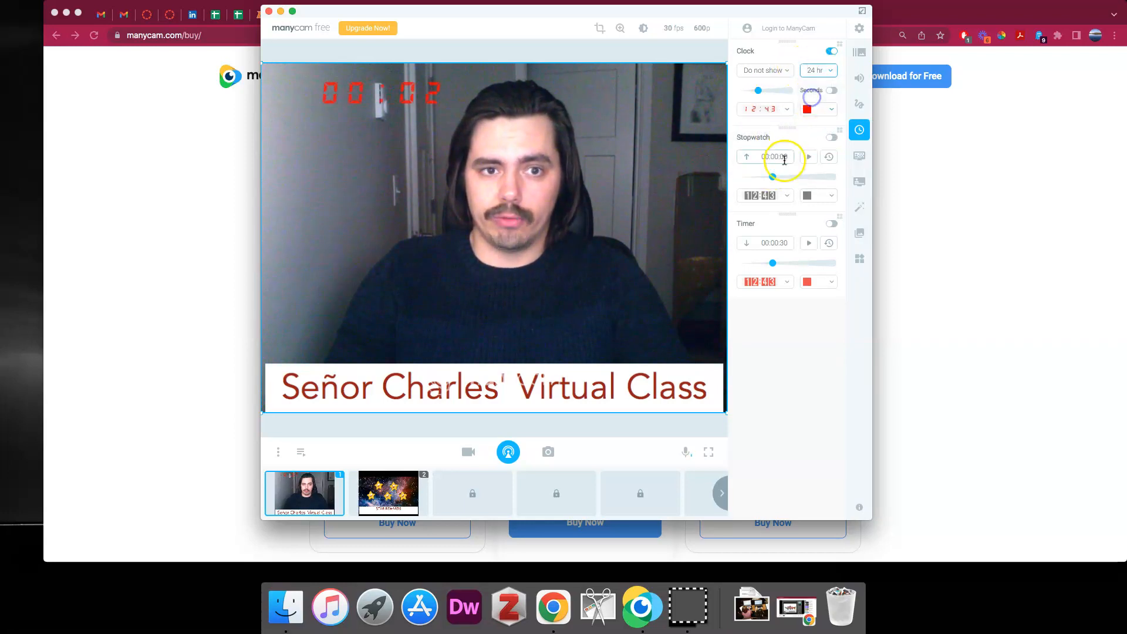
click(818, 71)
click(822, 85)
Try showing the date as DD/MM/YY beside the clock, and set the date back to Do not show
click(772, 71)
click(775, 99)
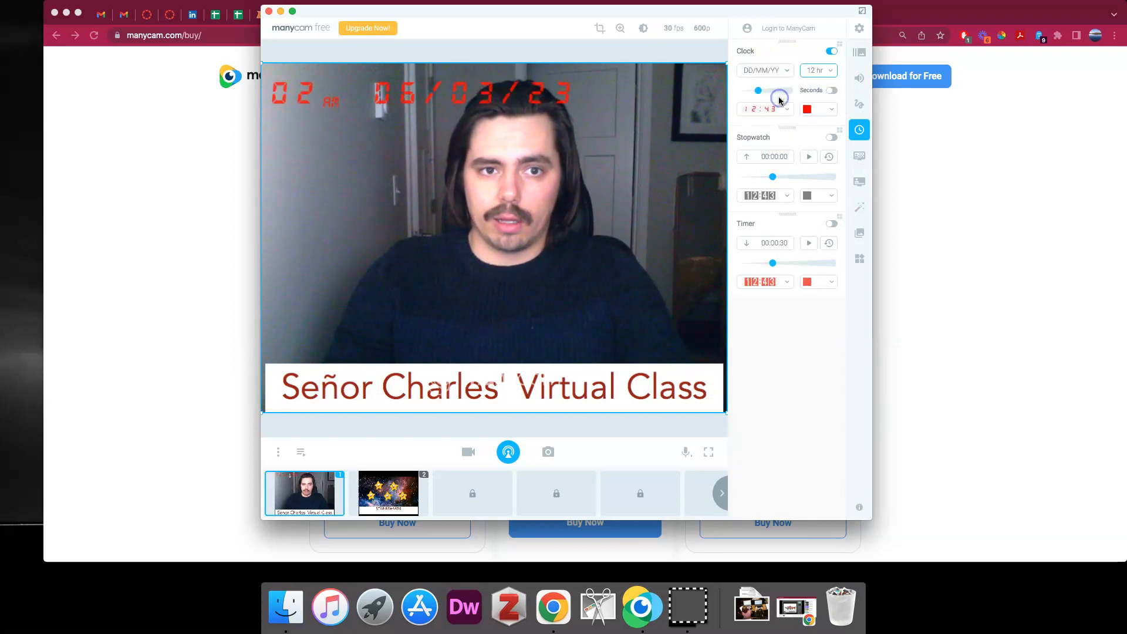
click(767, 69)
click(778, 86)
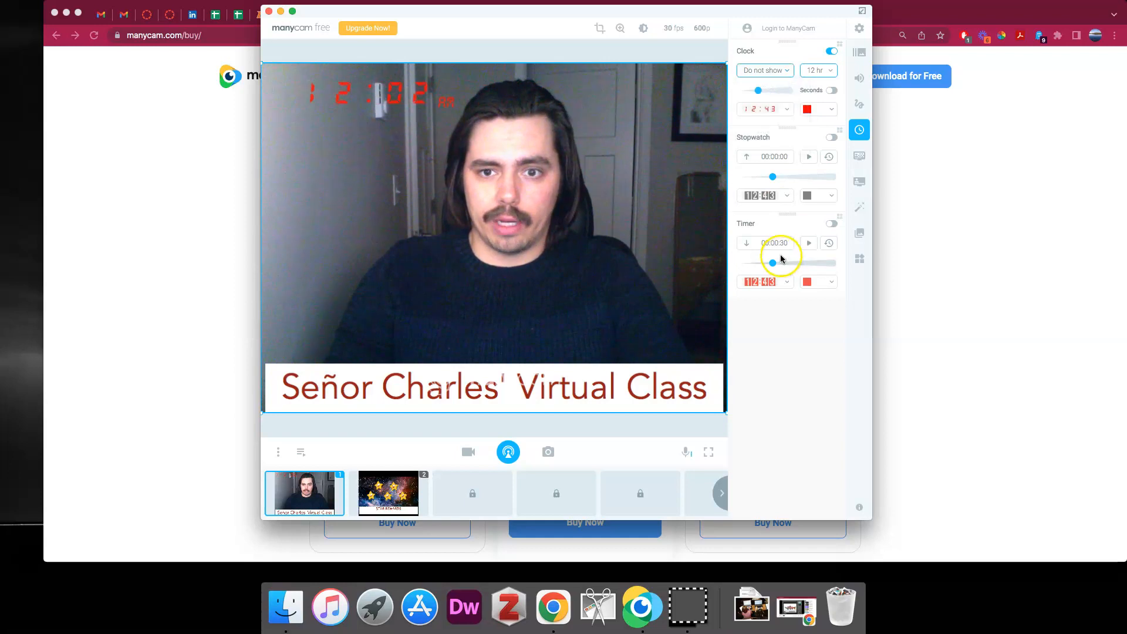
Turn on the 30-second timer overlay, run its countdown and reset it
click(831, 225)
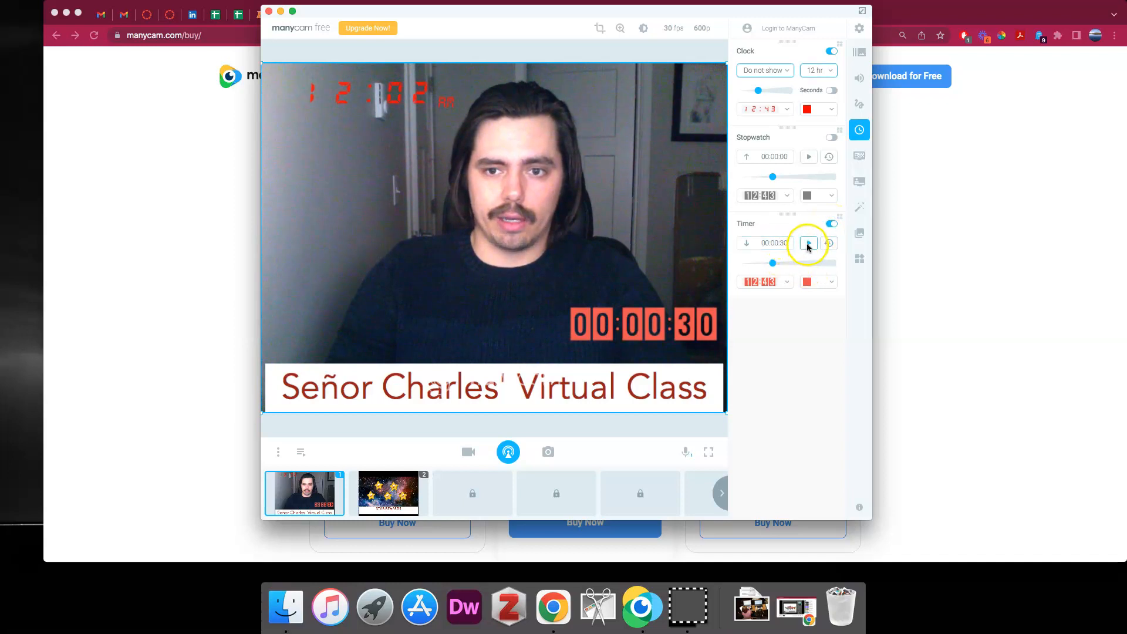
click(808, 244)
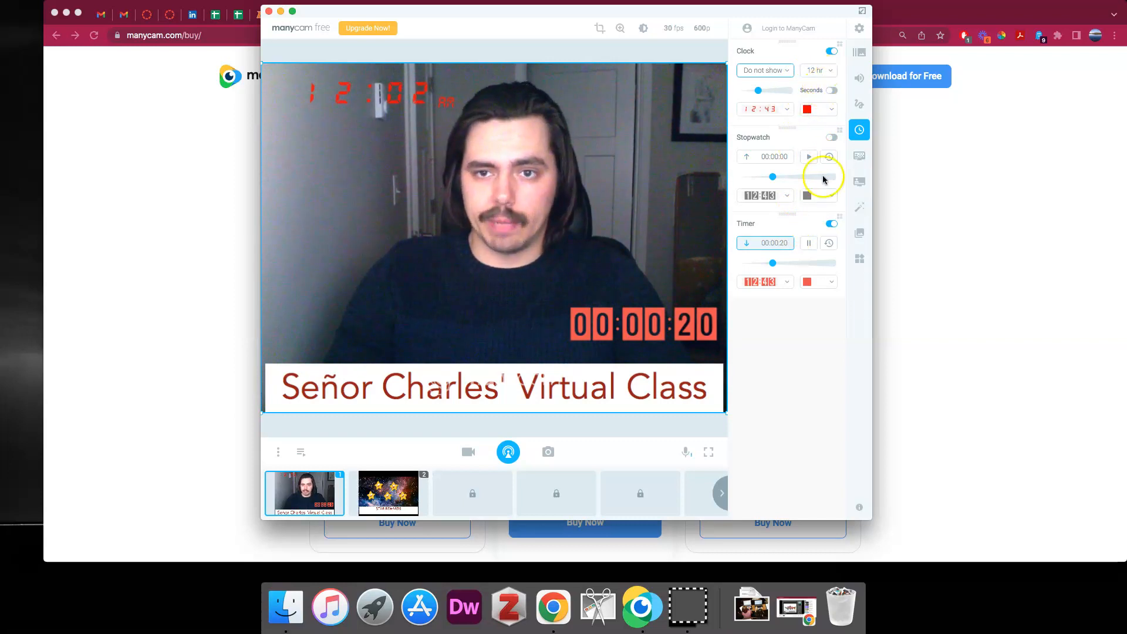
click(829, 242)
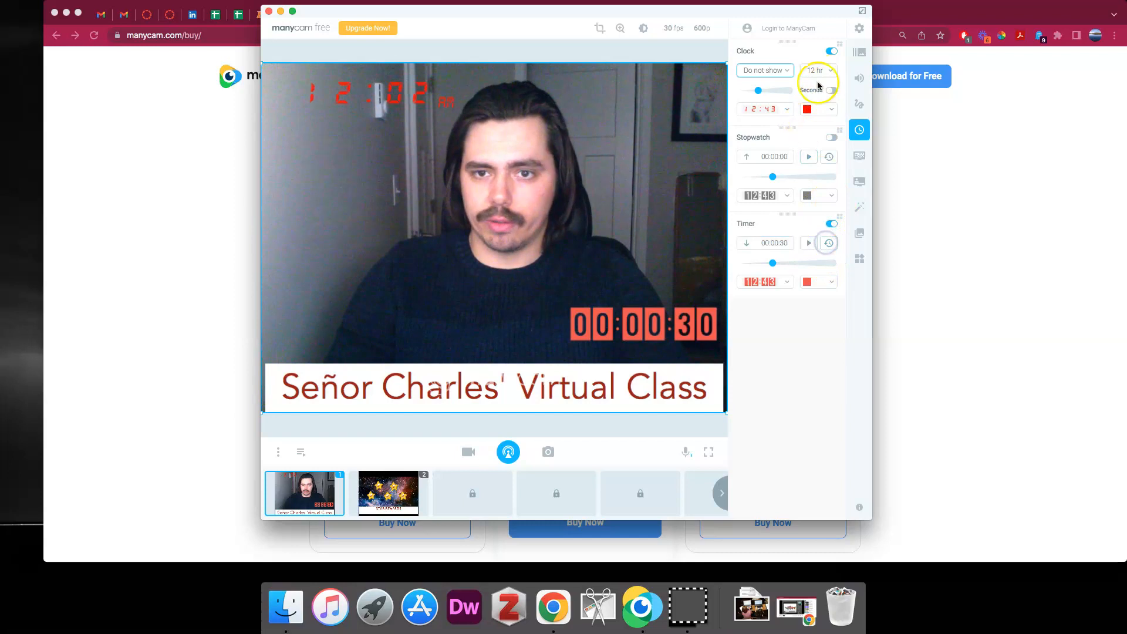
Turn off the clock and timer overlays, and bring up the Virtual Background settings
click(825, 52)
click(831, 224)
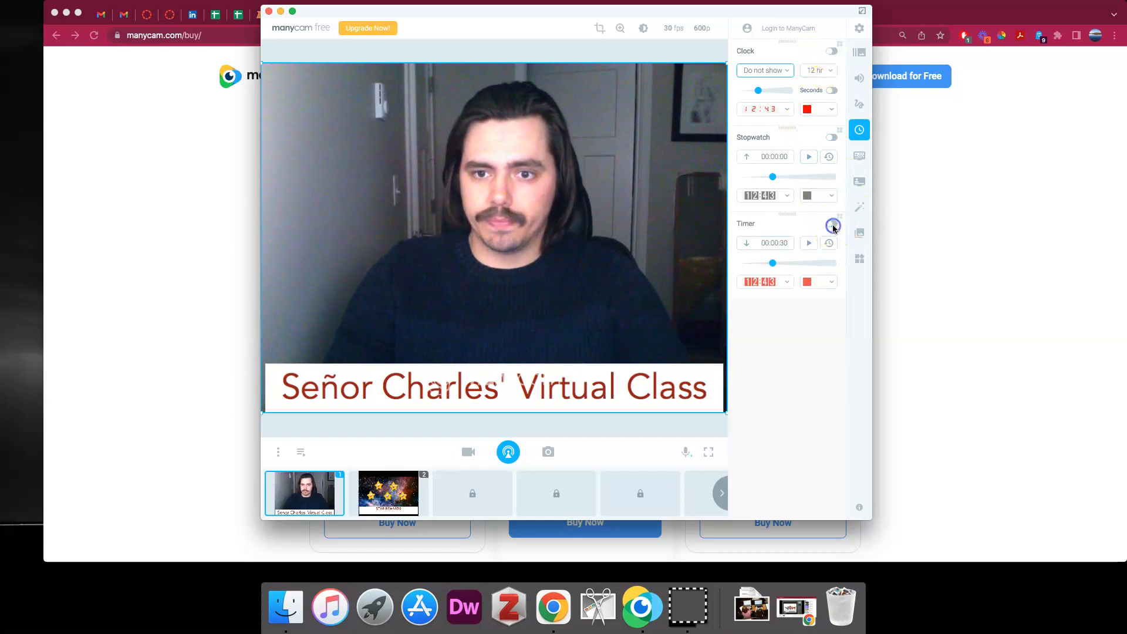
click(860, 157)
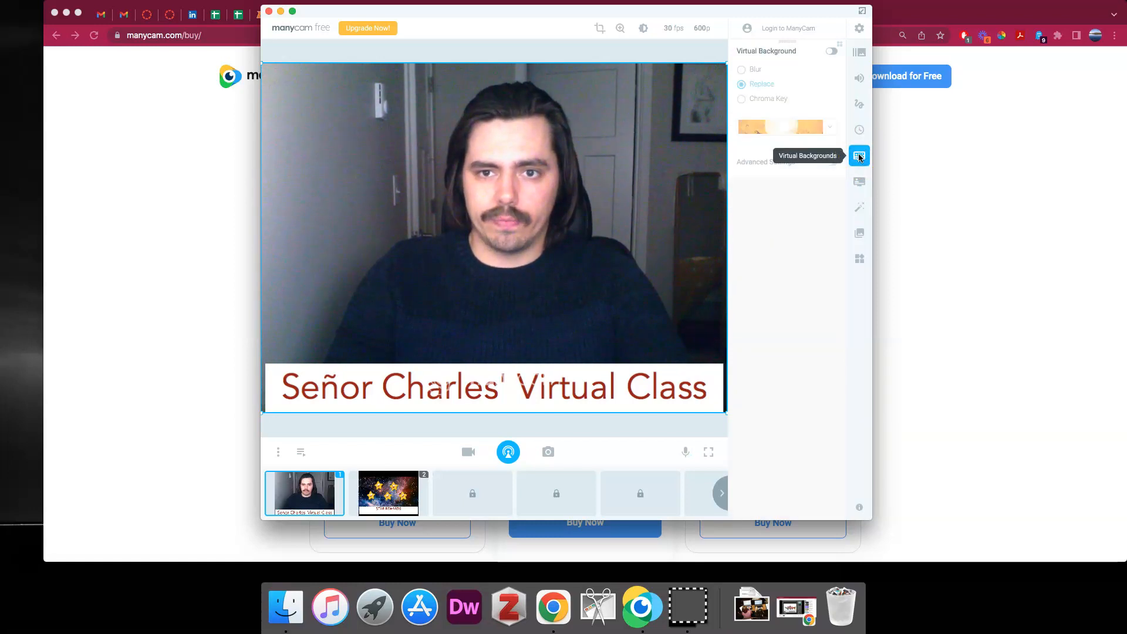
Try the Clap Emoji effect from the Emojis folder on the webcam picture, and remove it
click(860, 209)
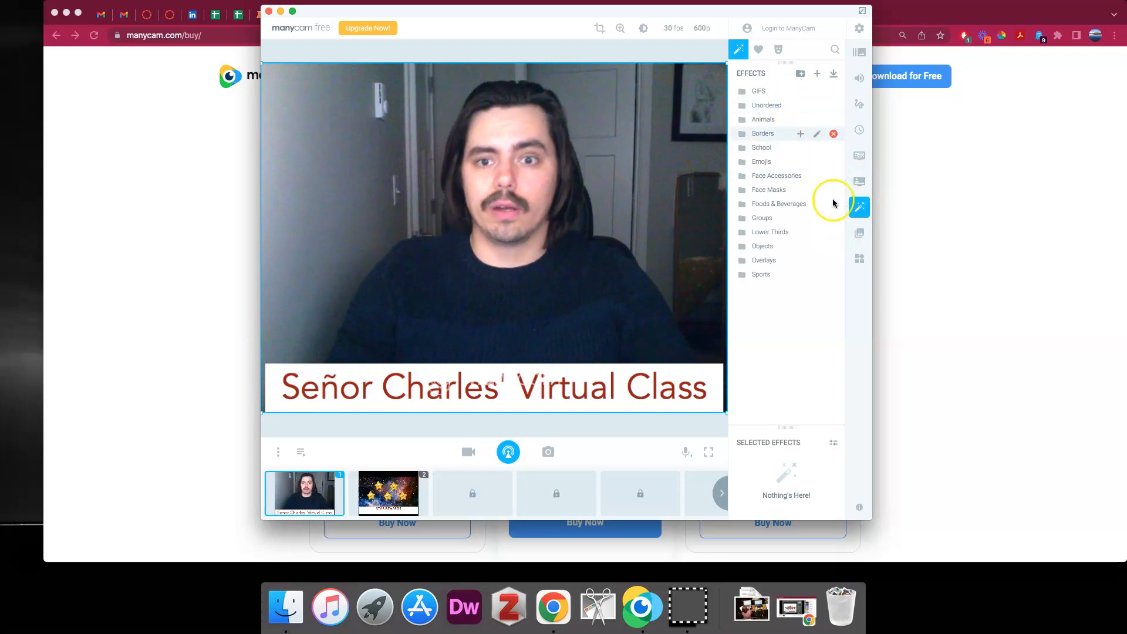
click(771, 164)
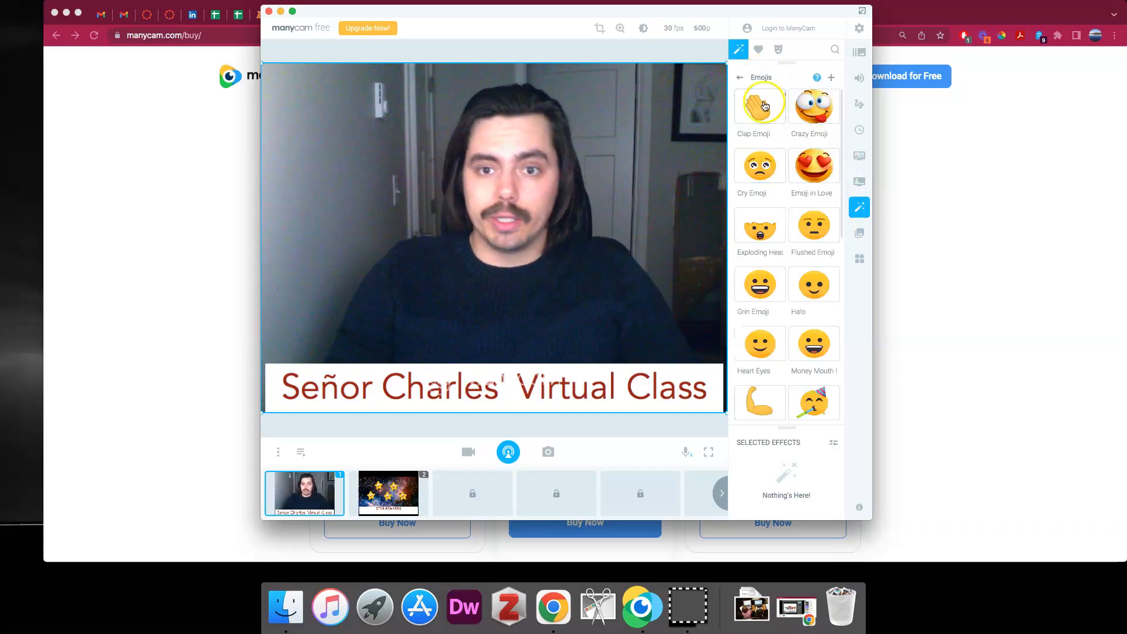
click(765, 110)
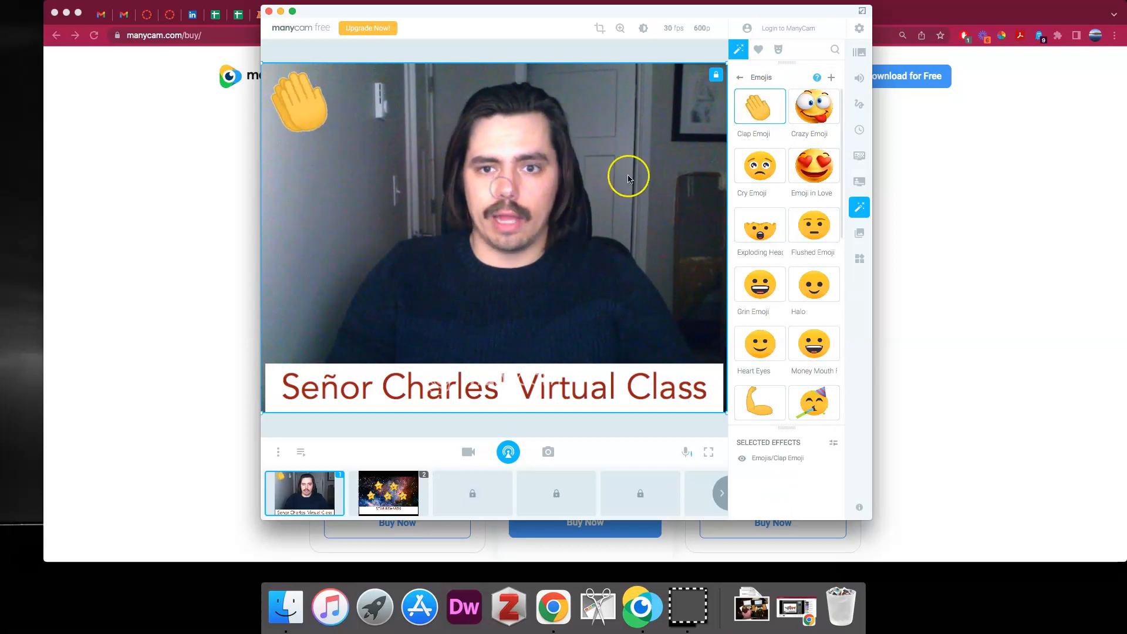
click(759, 111)
Try the Muscle Emoji effect on the webcam picture and take it off again
scroll(801, 206, down, 2)
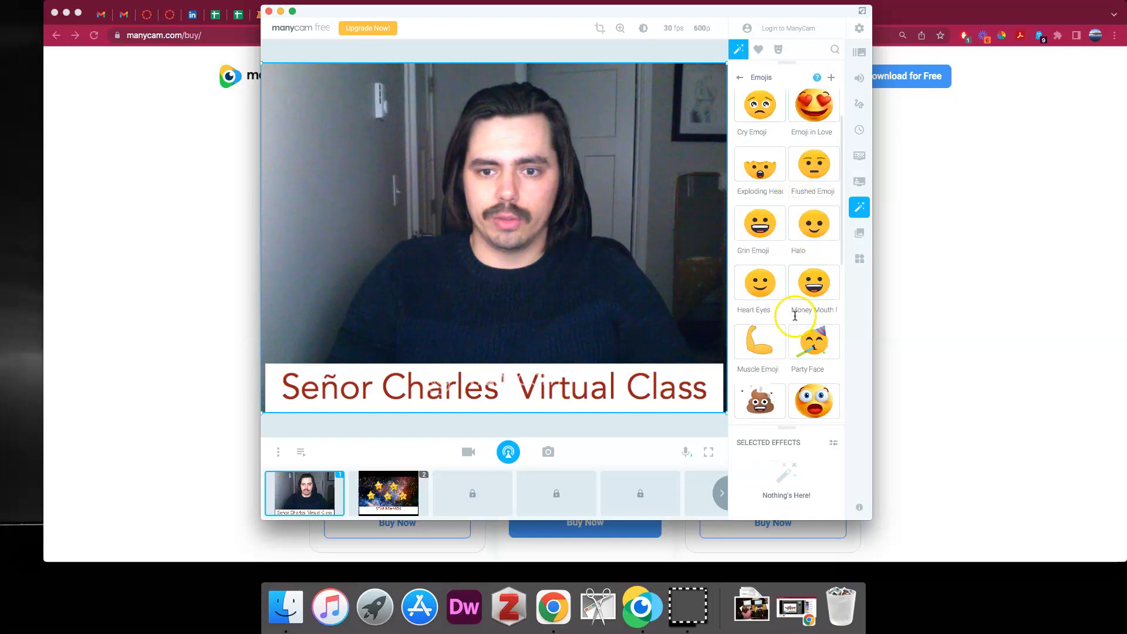
click(767, 342)
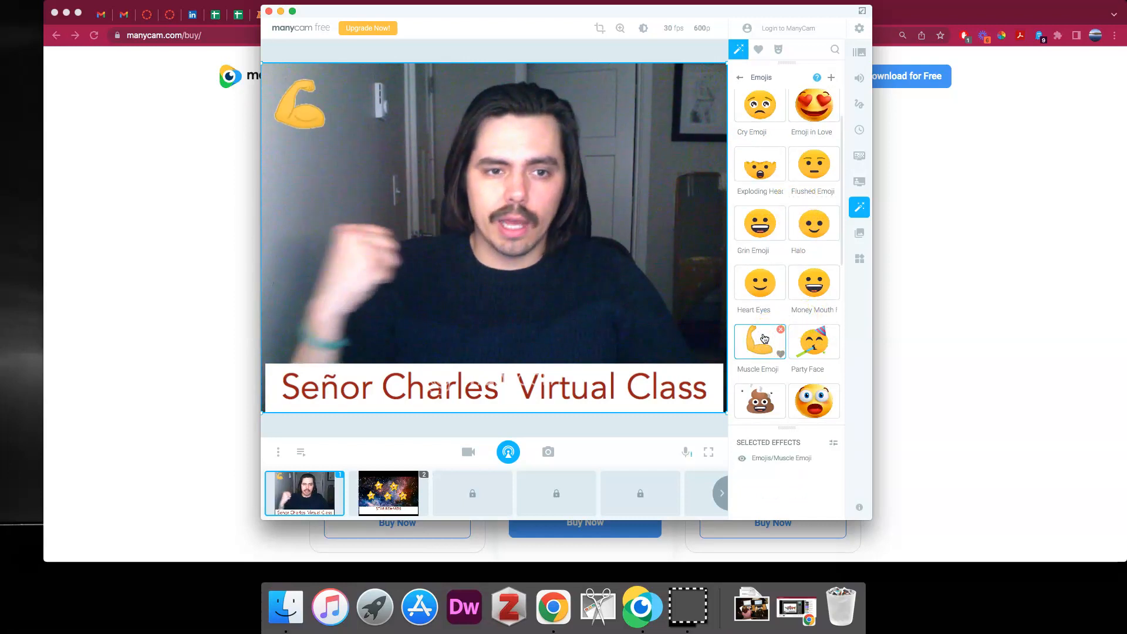
click(765, 339)
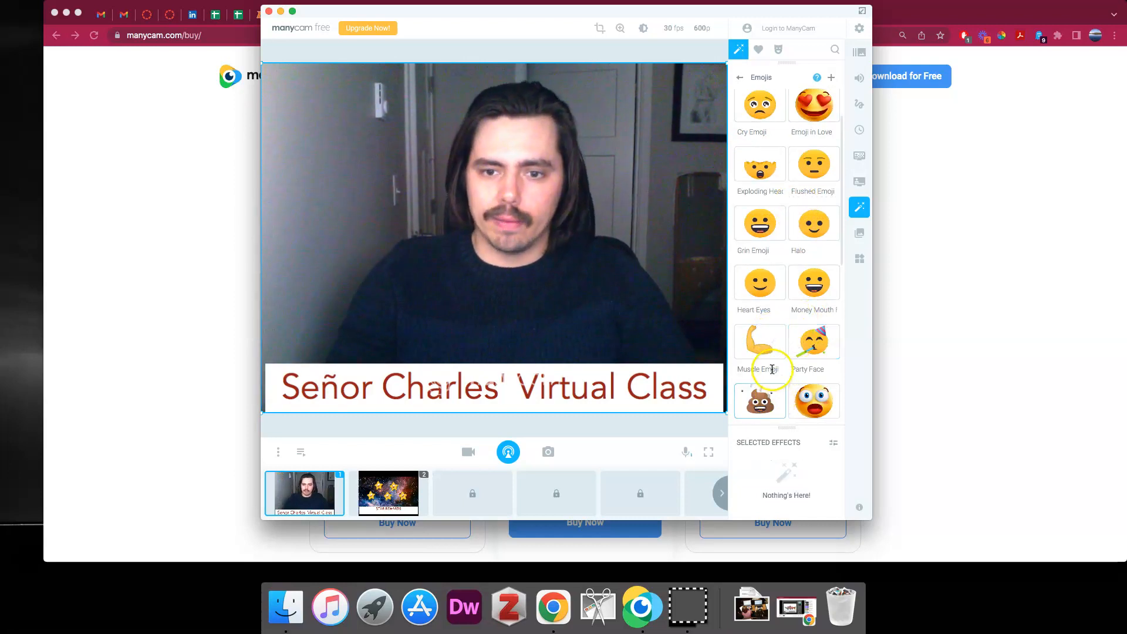
Try the Pile of Poo emoji effect, remove it, and look through the remaining emojis
scroll(763, 328, down, 2)
click(757, 321)
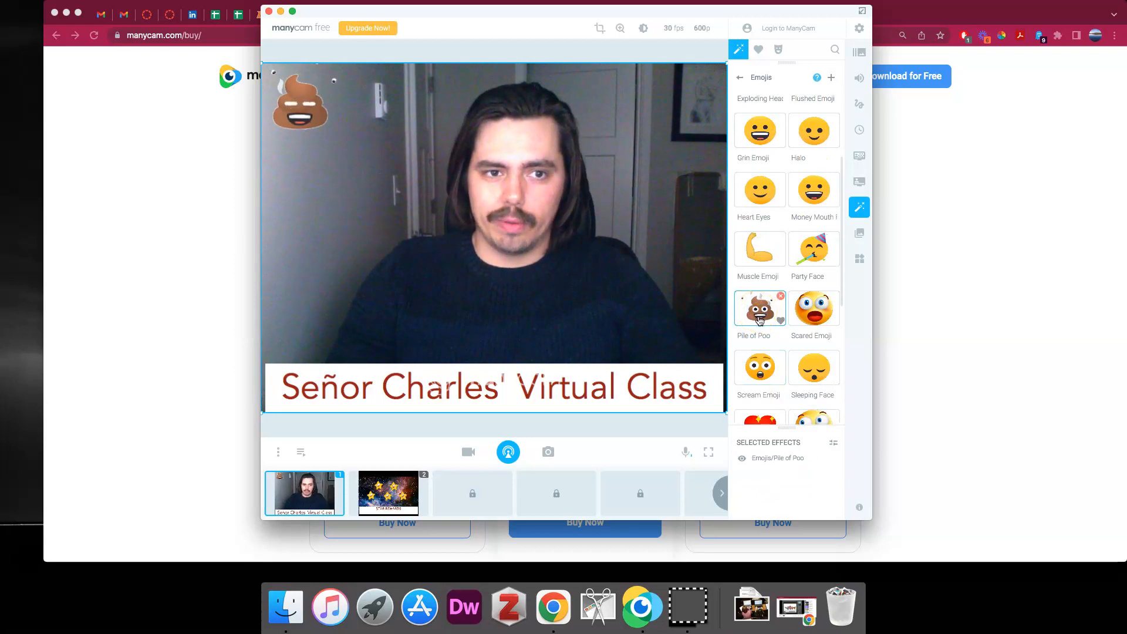
scroll(762, 317, down, 1)
click(760, 314)
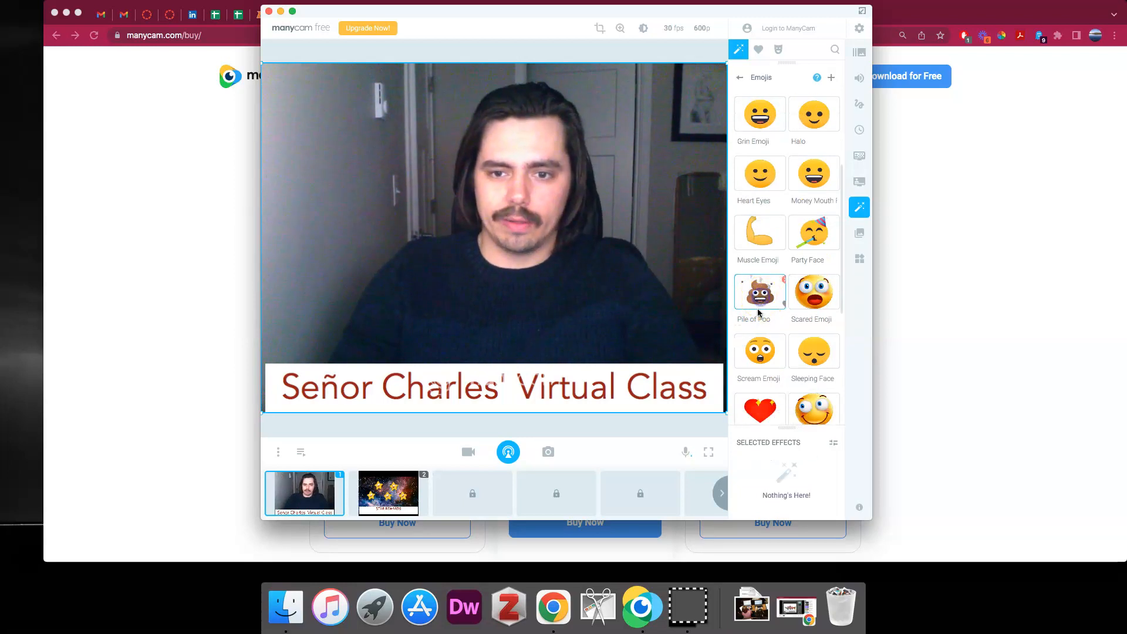
scroll(760, 313, down, 3)
scroll(760, 311, up, 6)
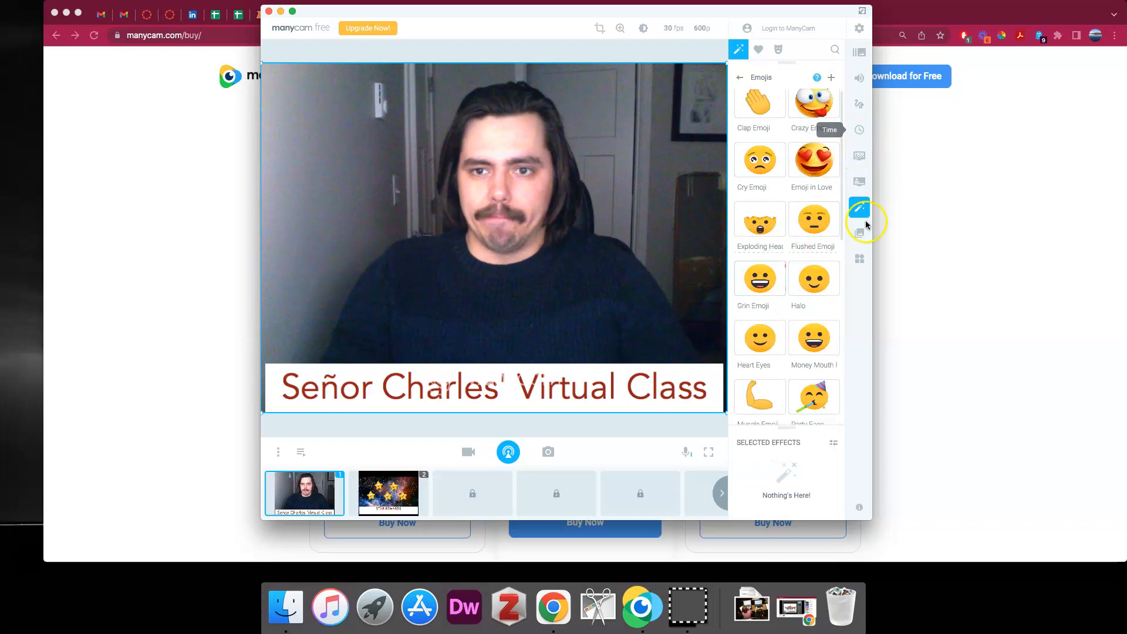
Try the Cat hat effect from the Face Accessories folder, and remove it
click(740, 77)
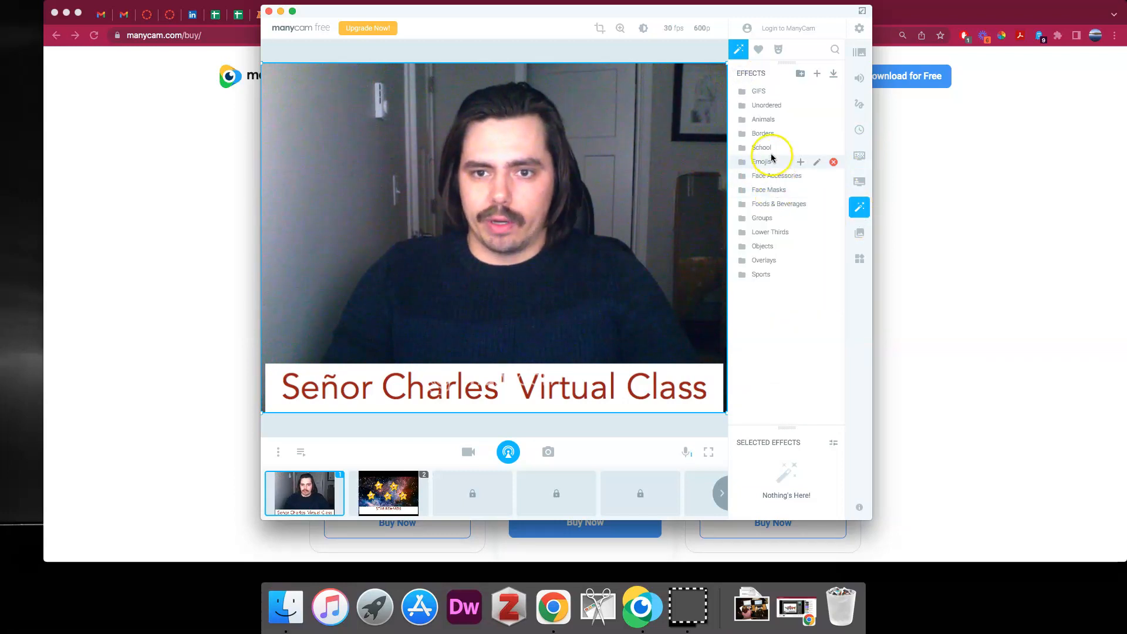
click(771, 176)
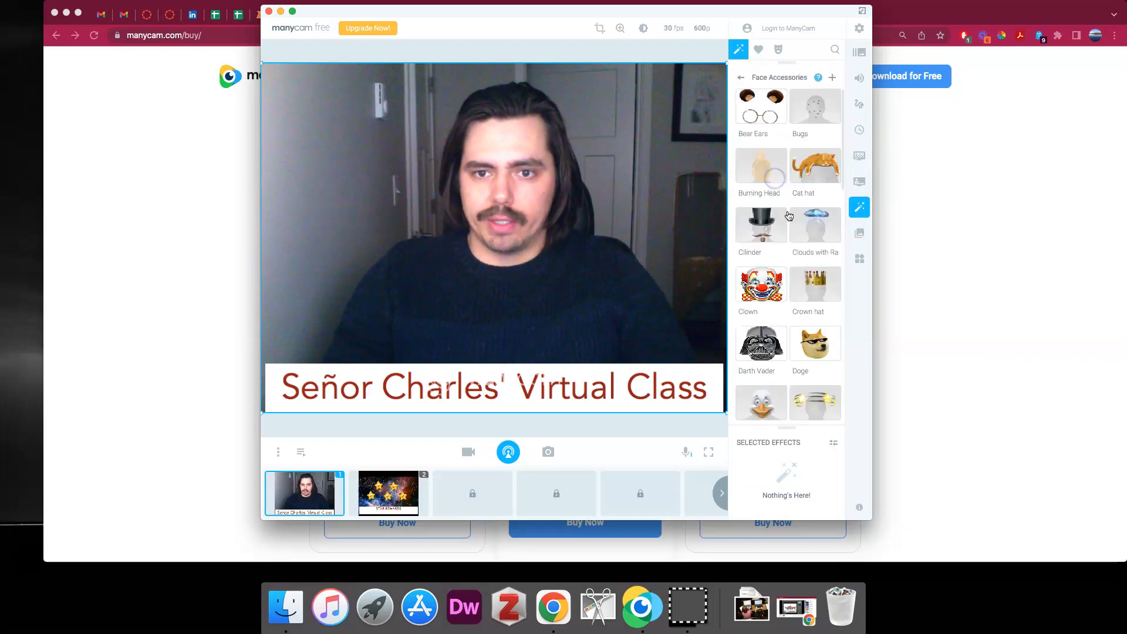
click(815, 173)
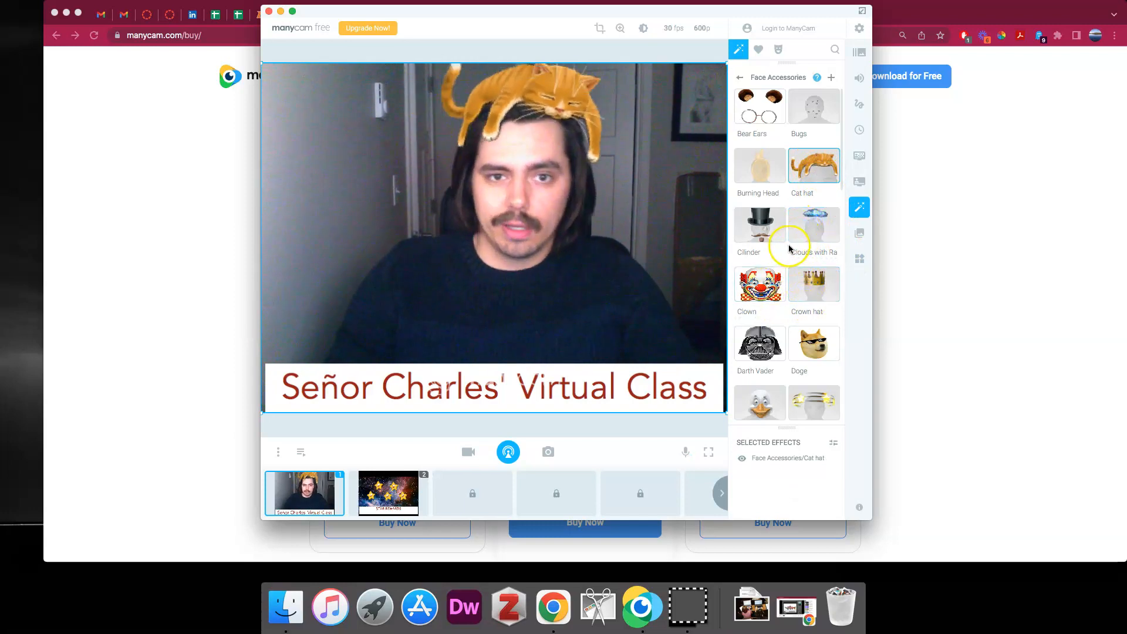
click(814, 166)
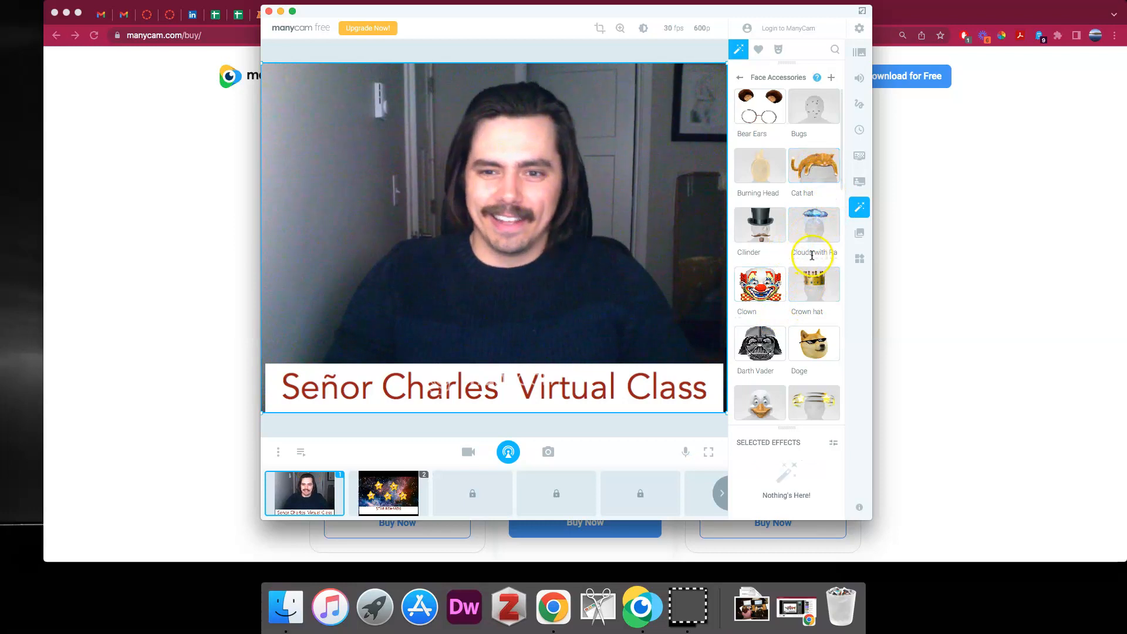
Look further through the face accessories and try the Hipster glasses and Hockey Mask2 effects
scroll(812, 256, down, 4)
click(755, 316)
click(754, 315)
scroll(757, 258, down, 4)
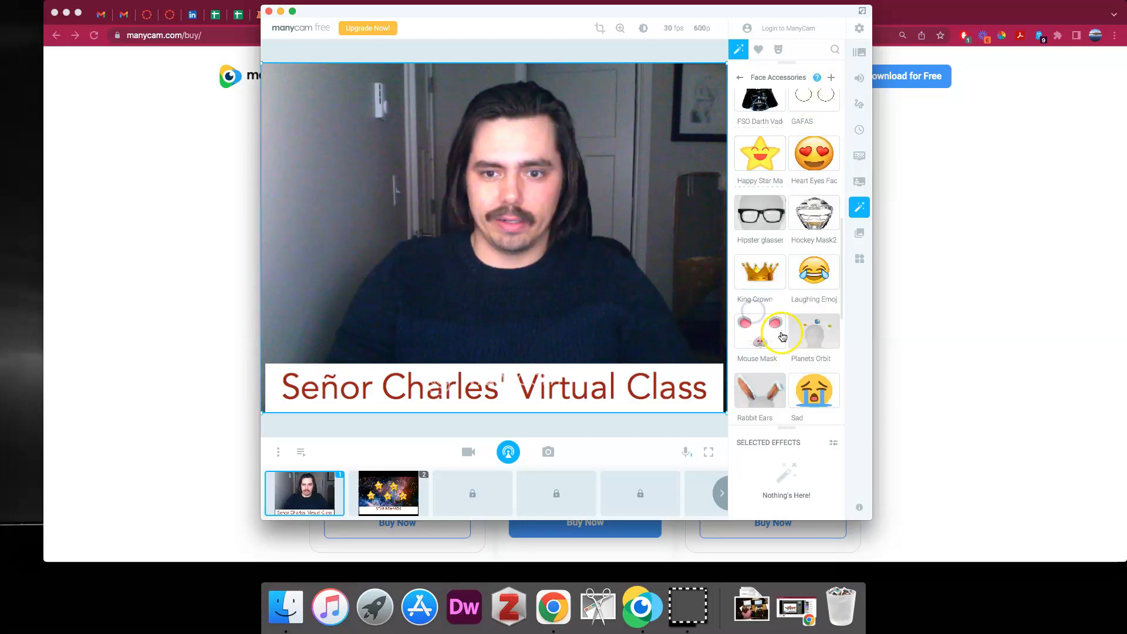
click(754, 203)
click(808, 196)
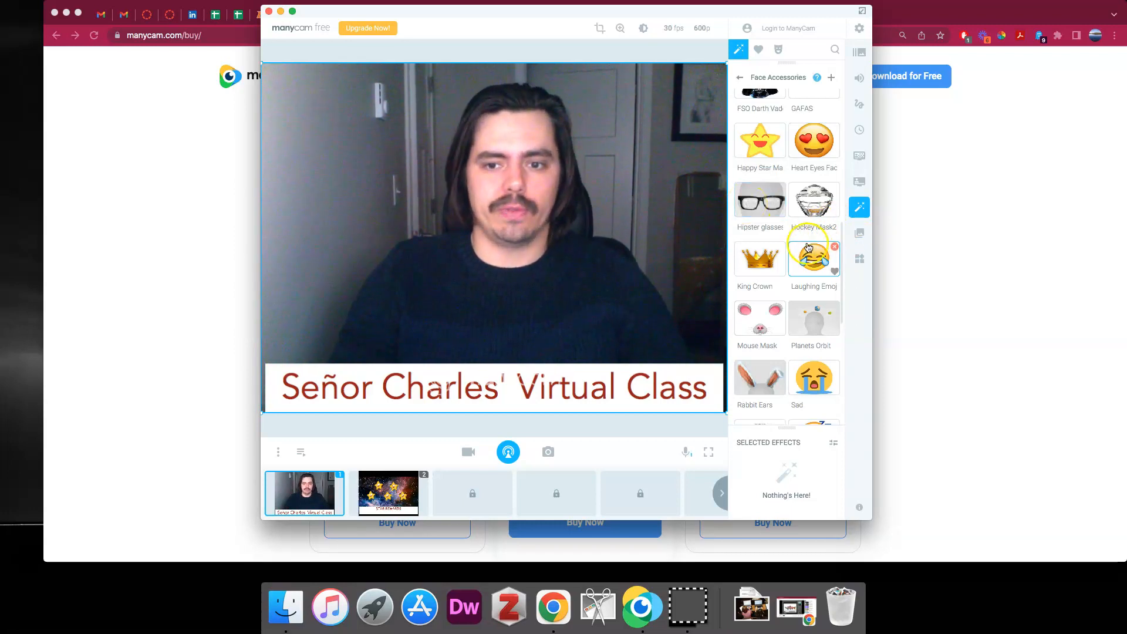
Try the Planets Orbit face accessory around the head and take it off again
scroll(804, 252, down, 2)
click(795, 257)
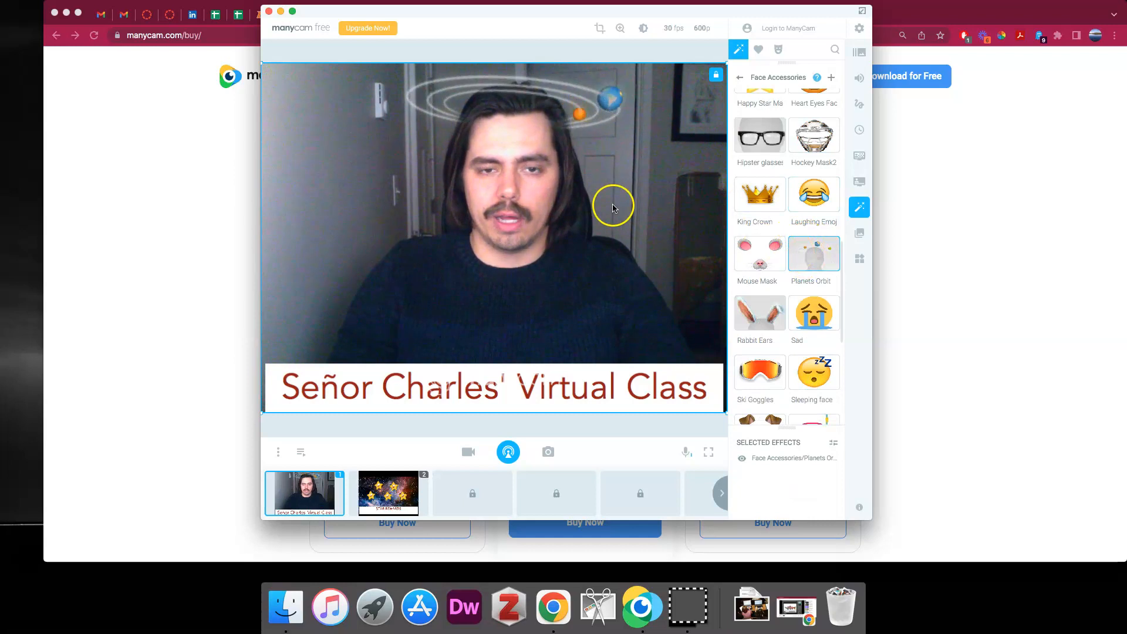
scroll(834, 182, down, 1)
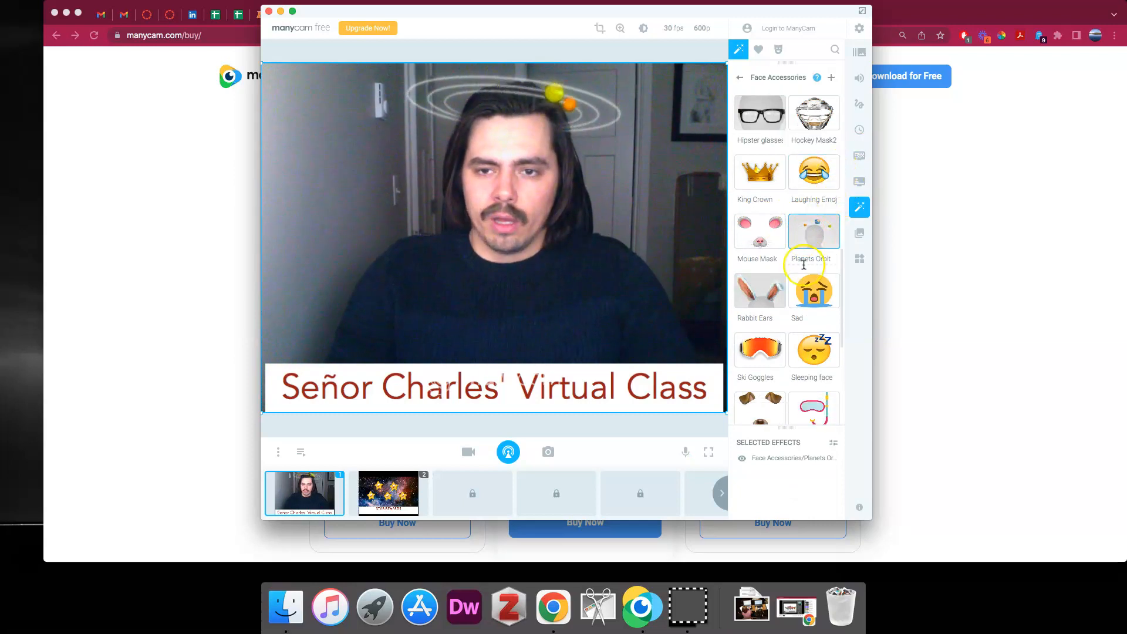
click(808, 232)
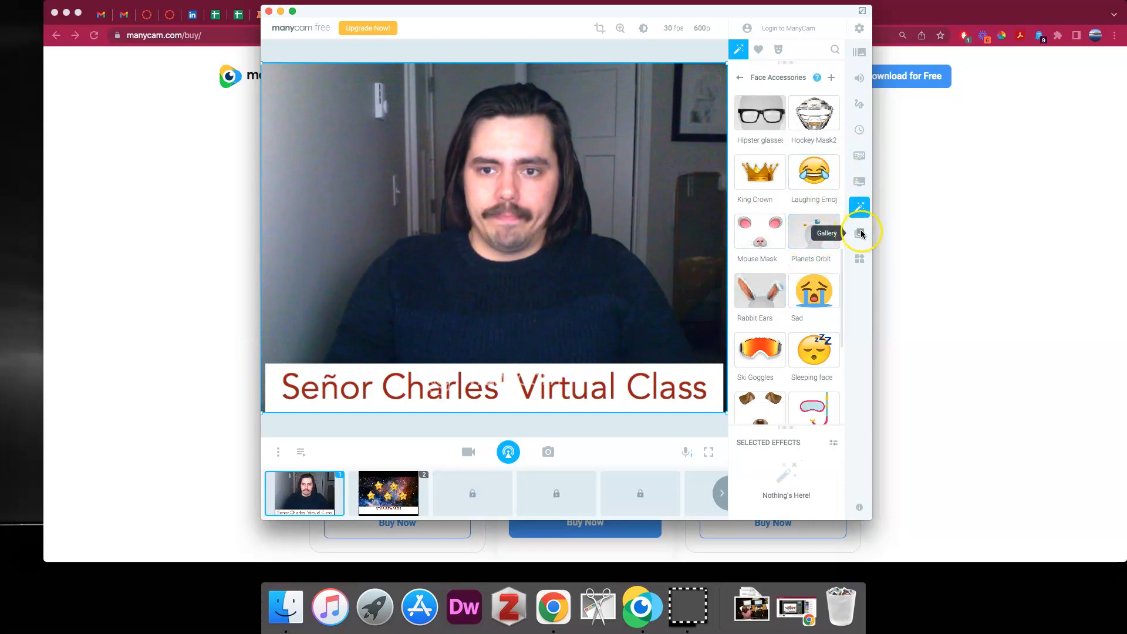
Show My recordings in the gallery, and switch the live view to the second preset with the STAR REWARDS picture
click(860, 233)
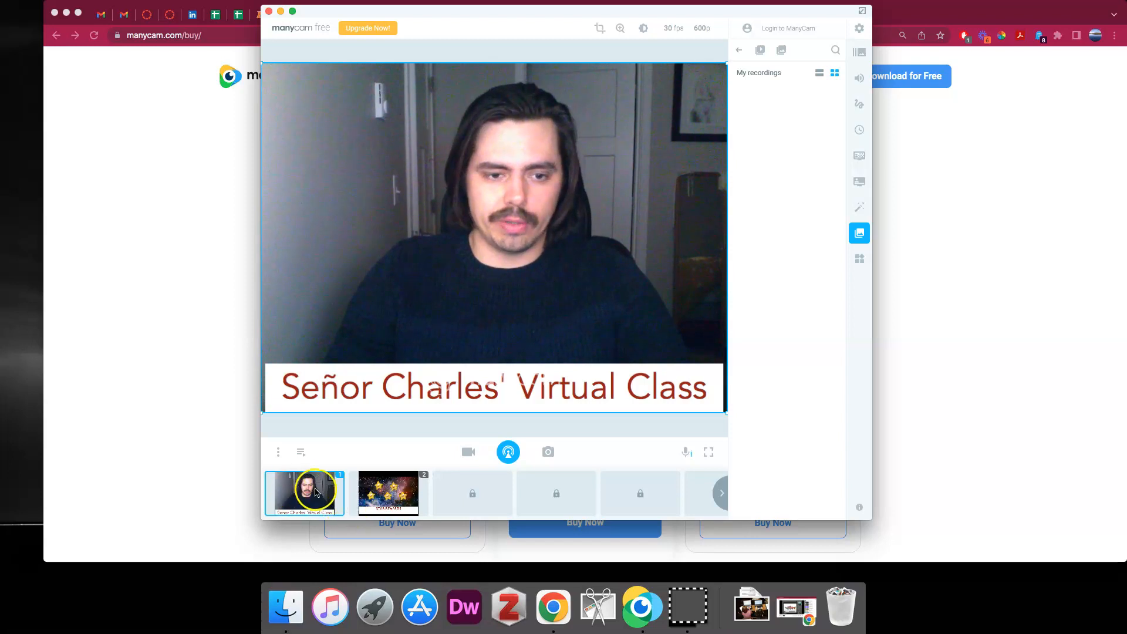
click(392, 489)
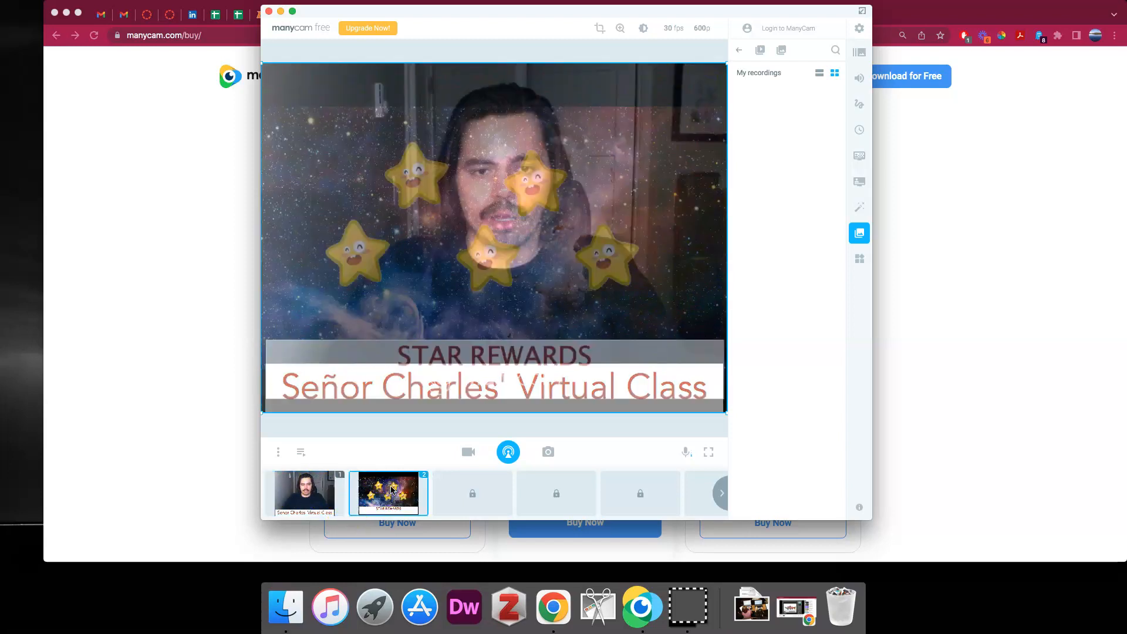